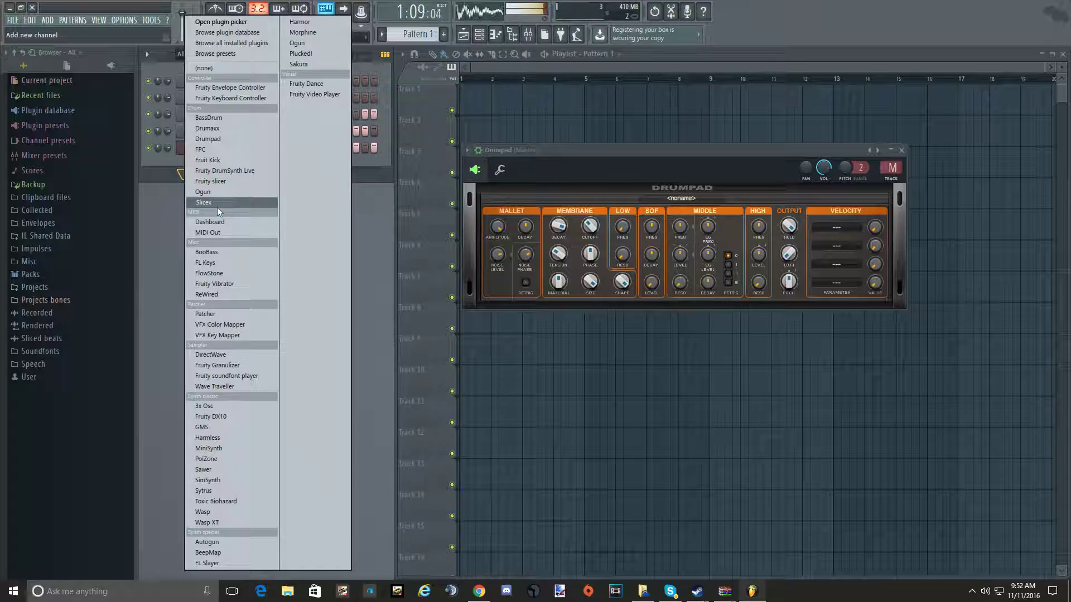
- Add a Fruity DrumSynth Live channel, audition several of its drum sounds on the plugin's keyboard, and close its window
left_click(233, 170)
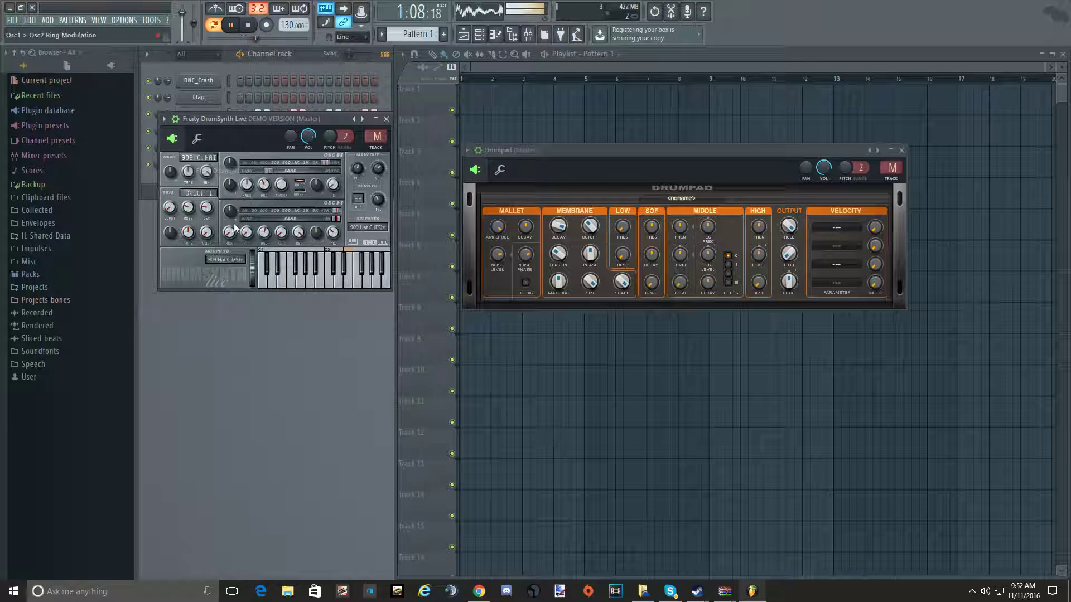
left_click_drag(252, 119, 263, 235)
left_click(282, 397)
left_click(303, 397)
left_click(321, 404)
left_click(330, 403)
left_click(319, 399)
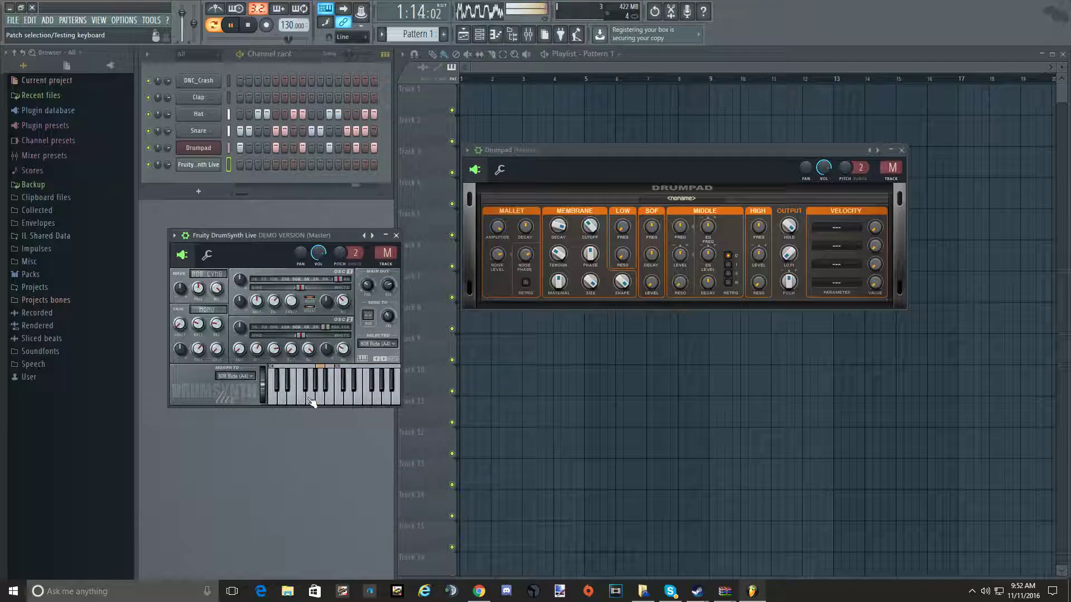
left_click(396, 235)
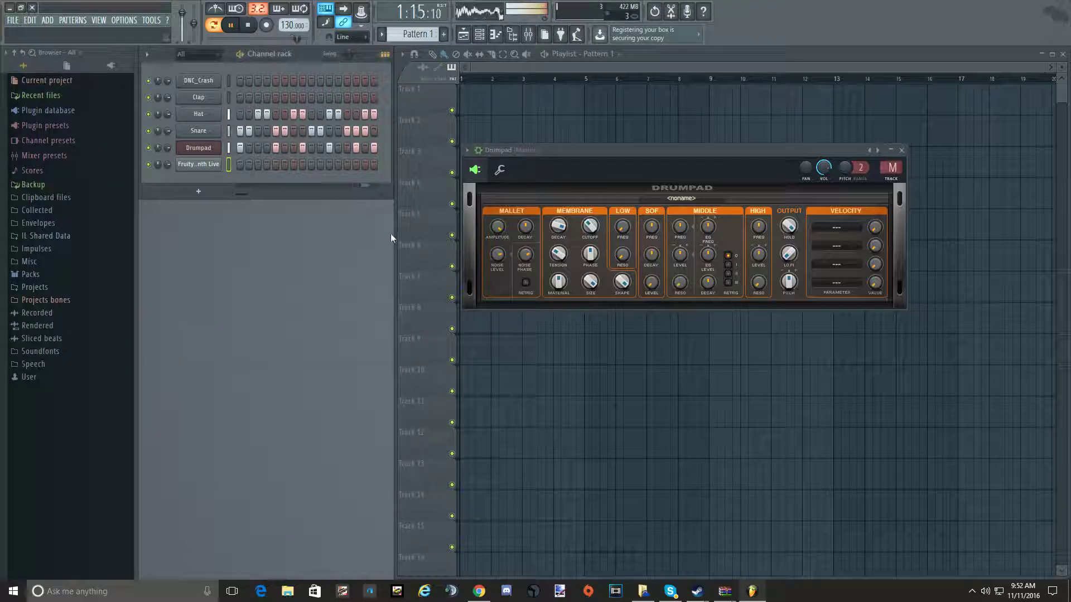
- Turn on steps 3, 7, 10 and 13 for the Fruity DrumSynth Live channel
left_click(257, 163)
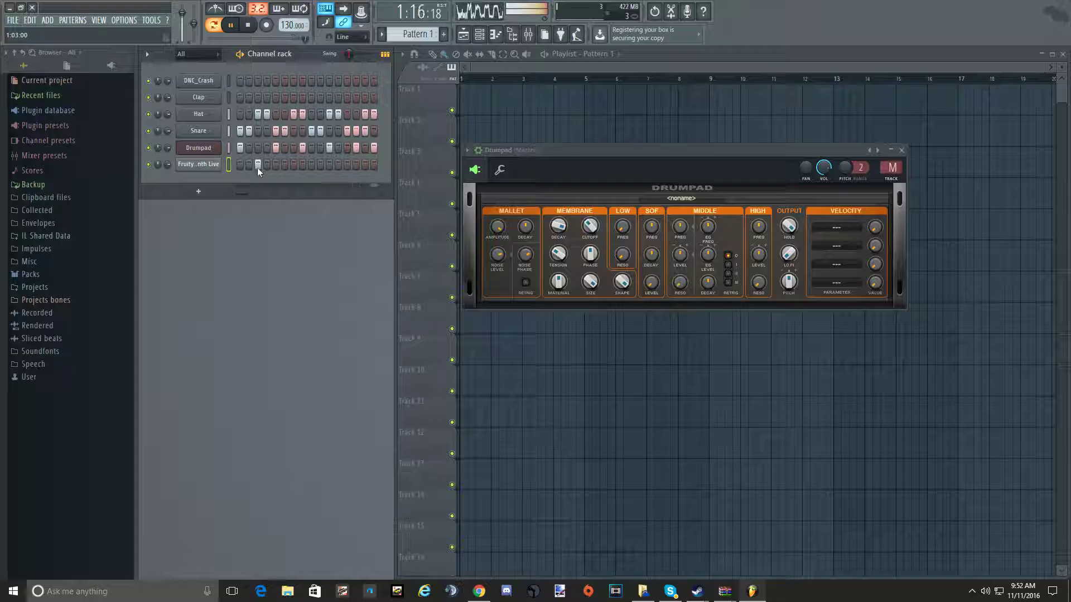
left_click(293, 166)
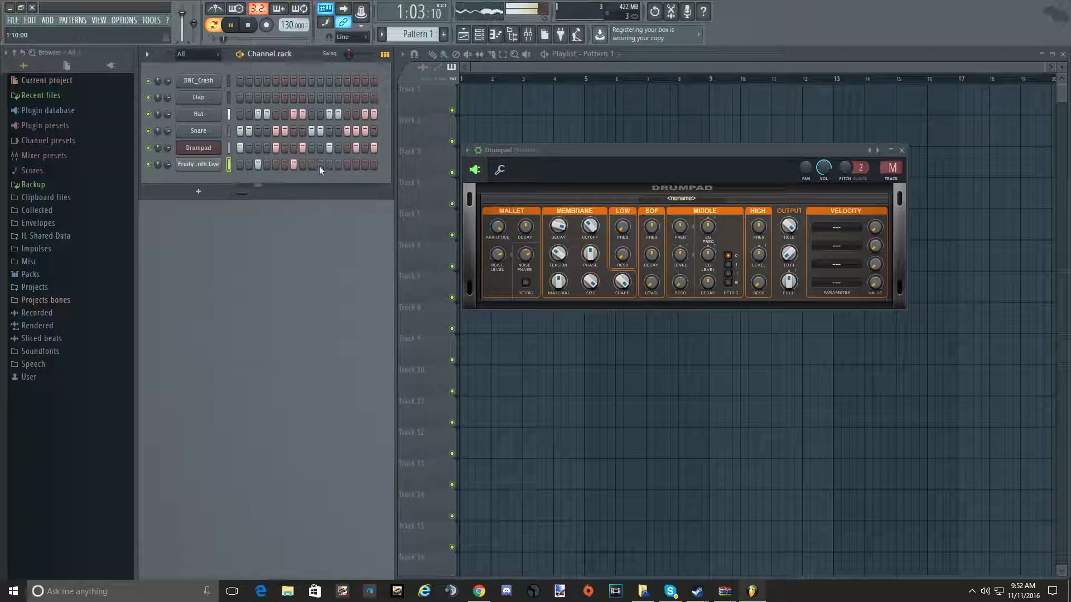
left_click(320, 165)
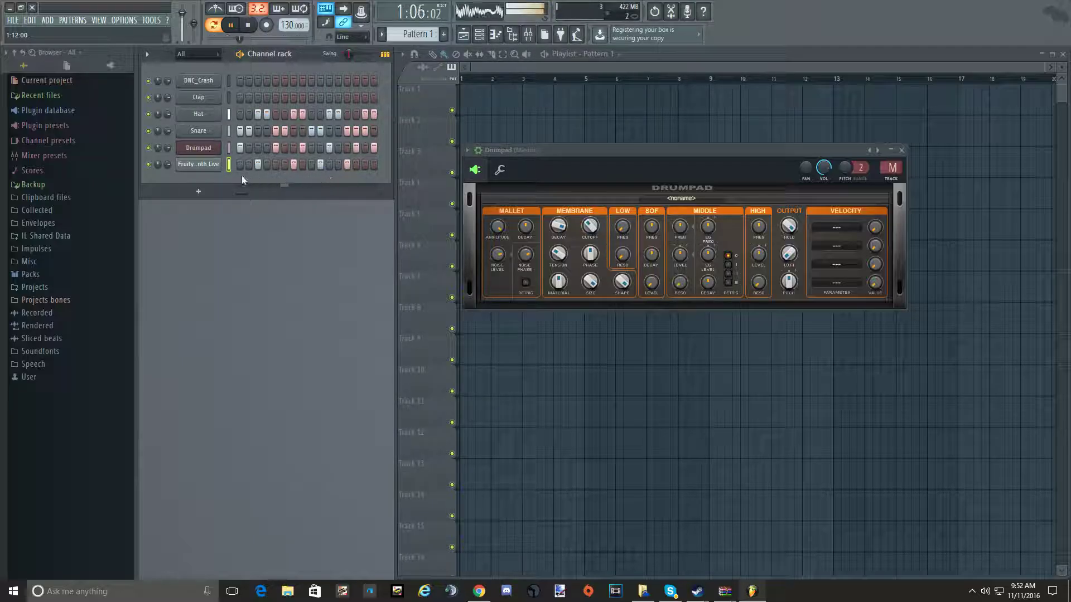
- Add a BooBass channel and move its plugin window below the channel rack
left_click(198, 191)
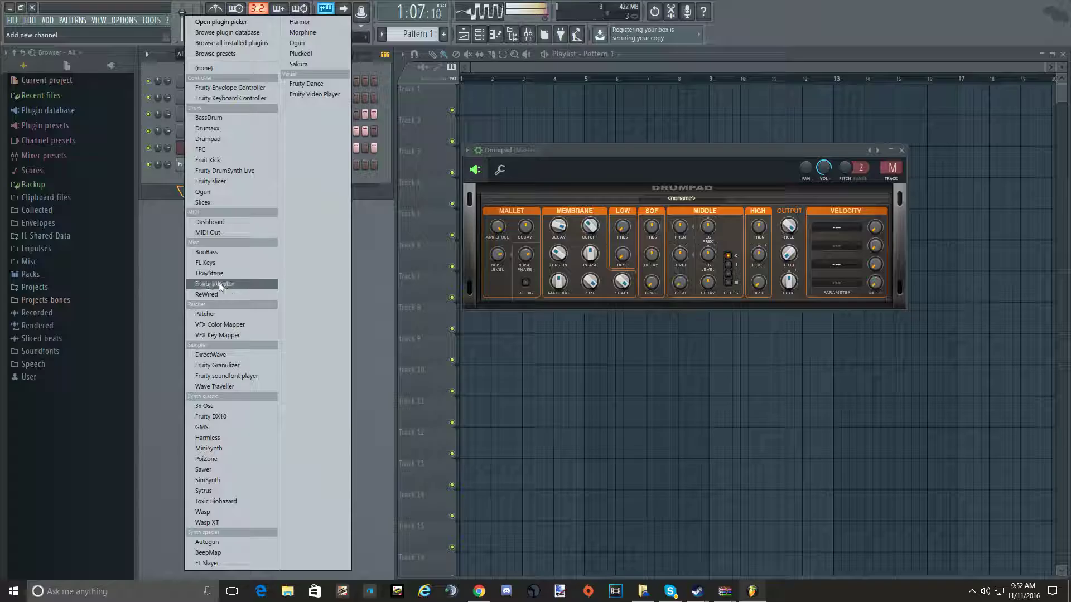
left_click(222, 252)
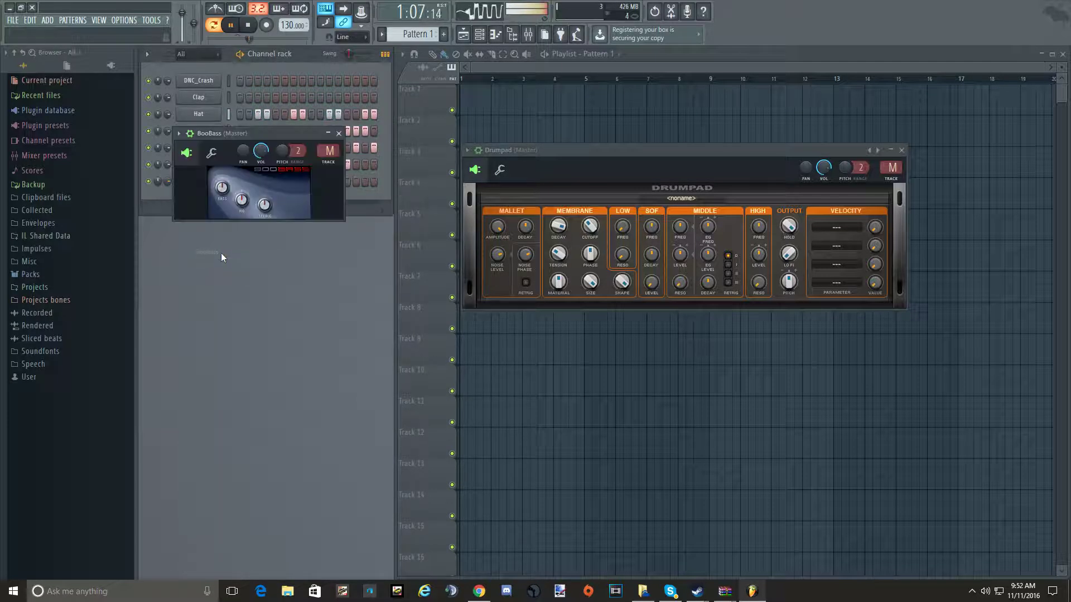
left_click_drag(246, 131, 252, 236)
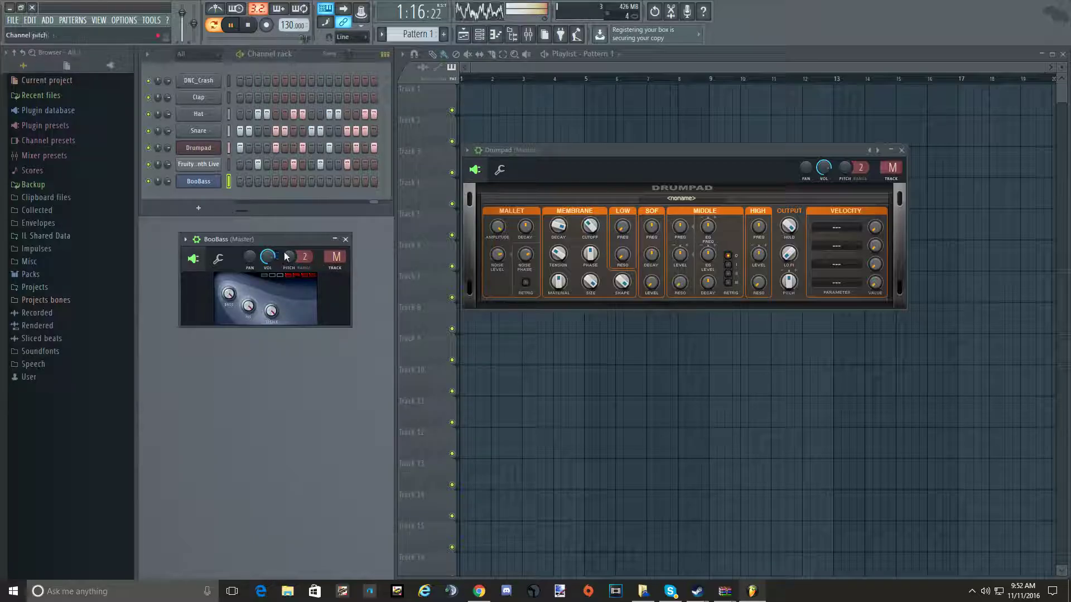
- Adjust the BooBass channel pitch and try different panning positions before returning the pan to centre
left_click_drag(261, 38, 223, 38)
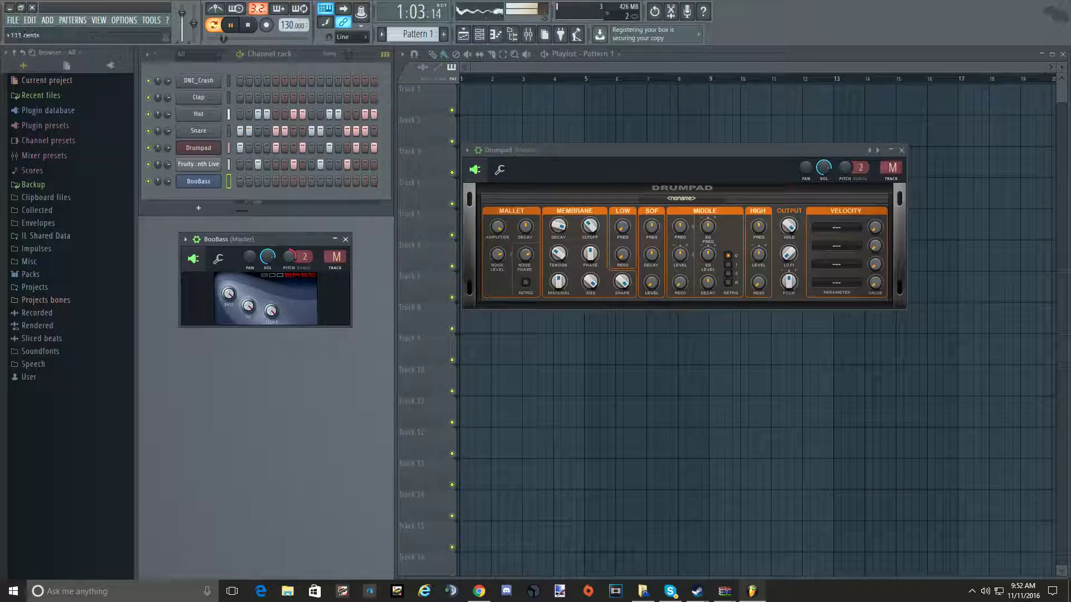
left_click_drag(302, 39, 230, 38)
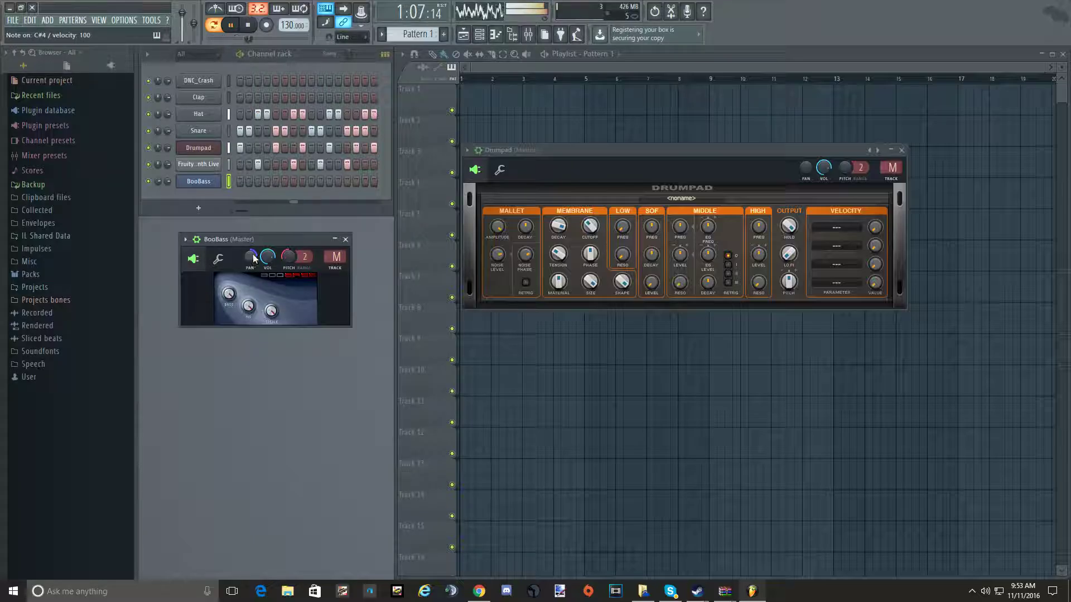
mouse_move(254, 258)
left_mouse_down()
mouse_move(254, 240)
mouse_move(249, 261)
left_mouse_up()
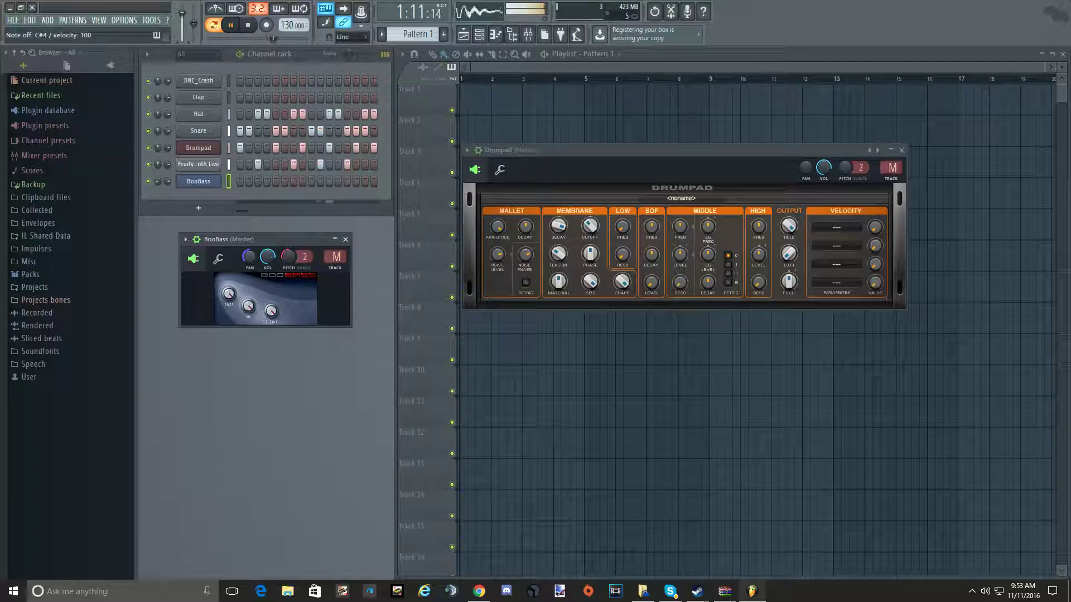
left_click_drag(249, 257, 249, 257)
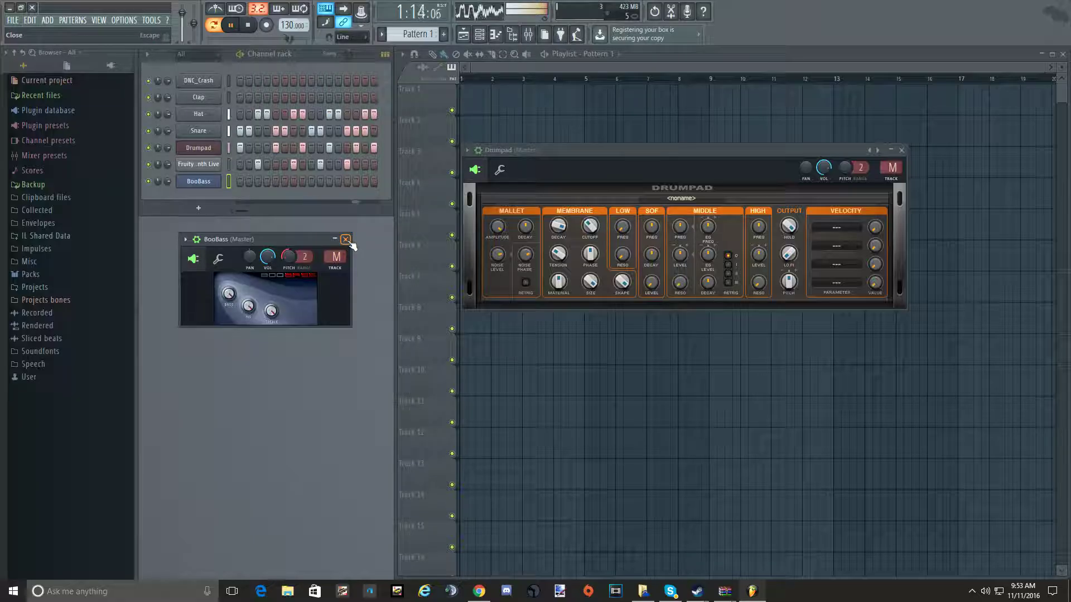
- Try a BooBass note on step 1 and then on step 4, clearing each one again
left_click(242, 183)
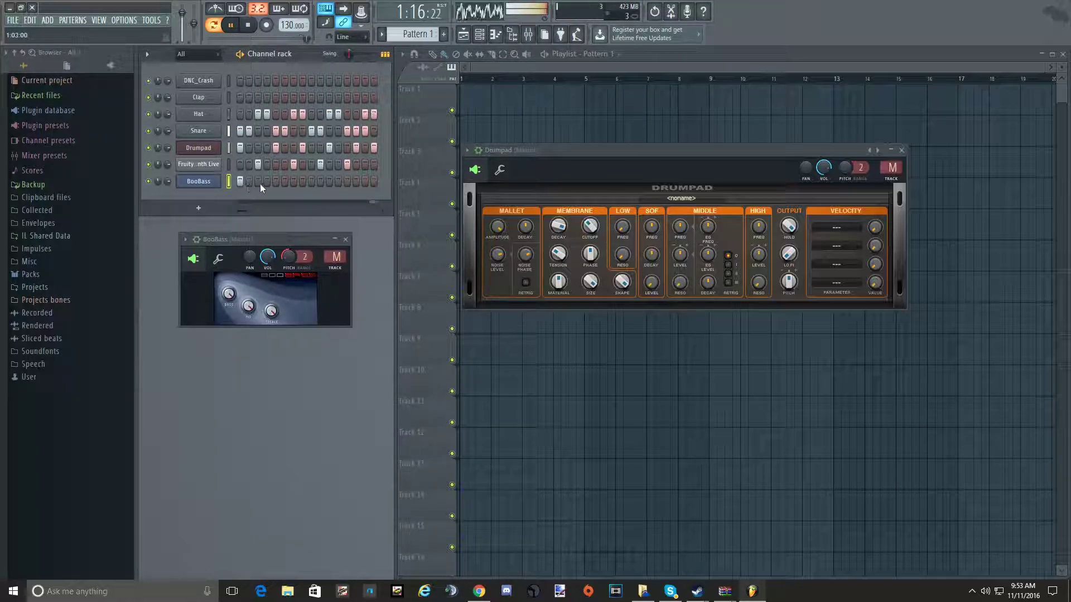
left_click(241, 183)
left_click(268, 182)
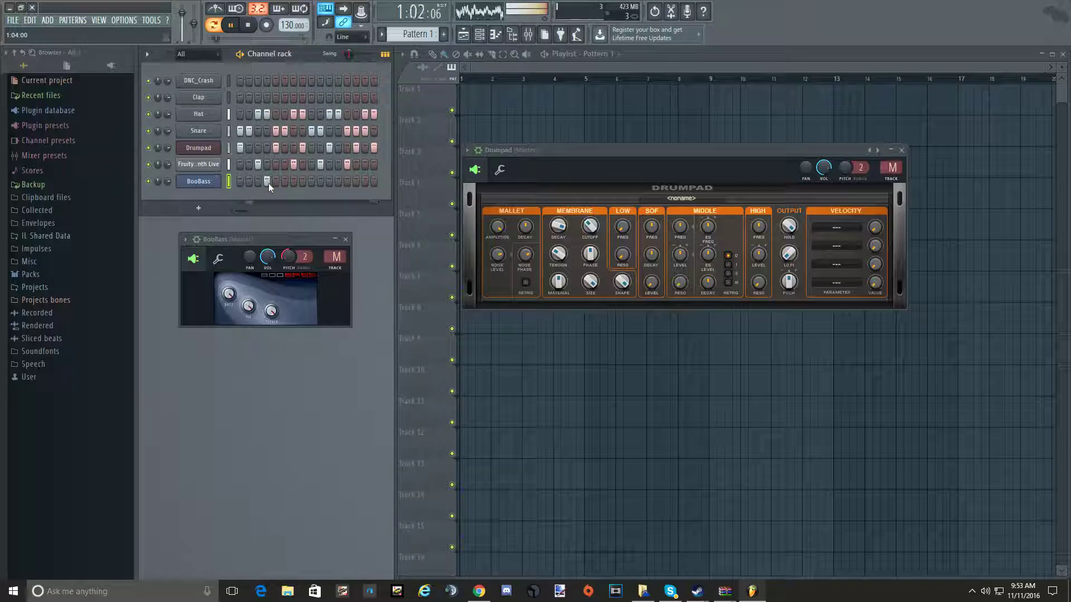
left_click(268, 182)
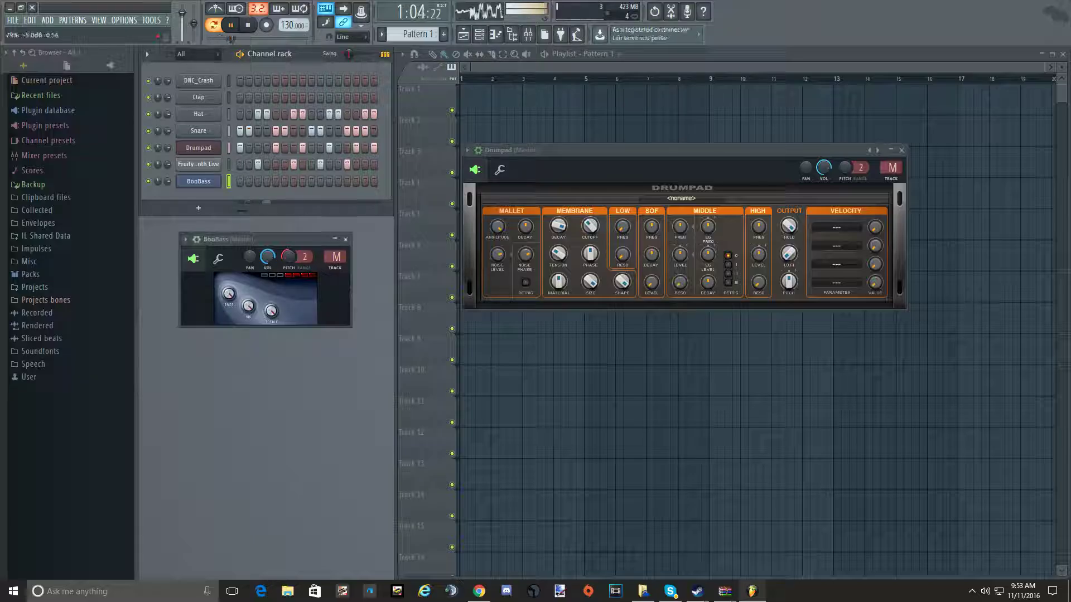
- Lower the BooBass channel volume and turn on step 2 in its row
left_click(268, 257)
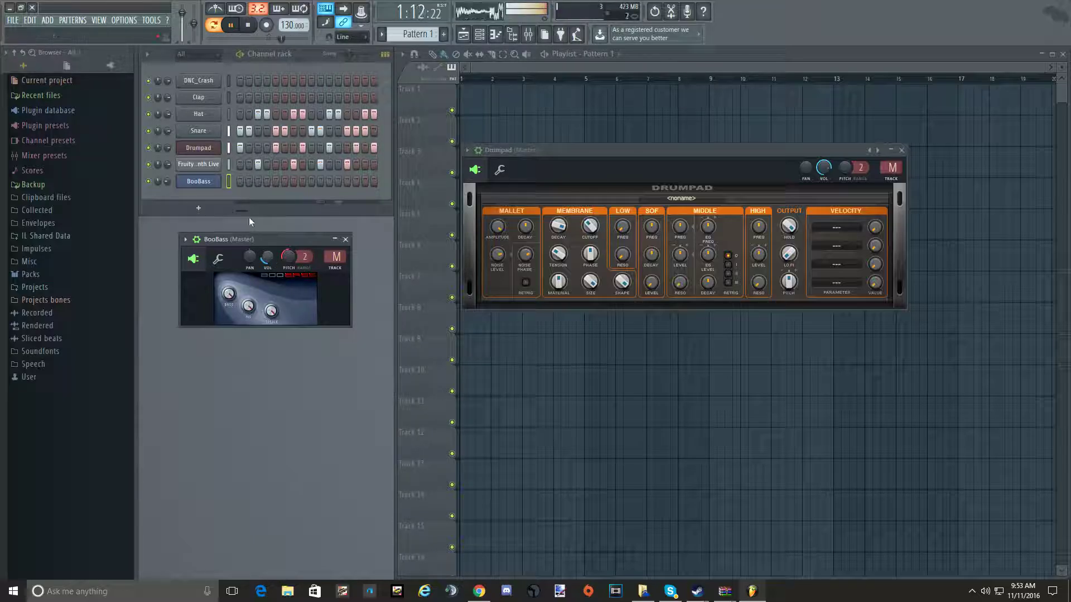
left_click(246, 182)
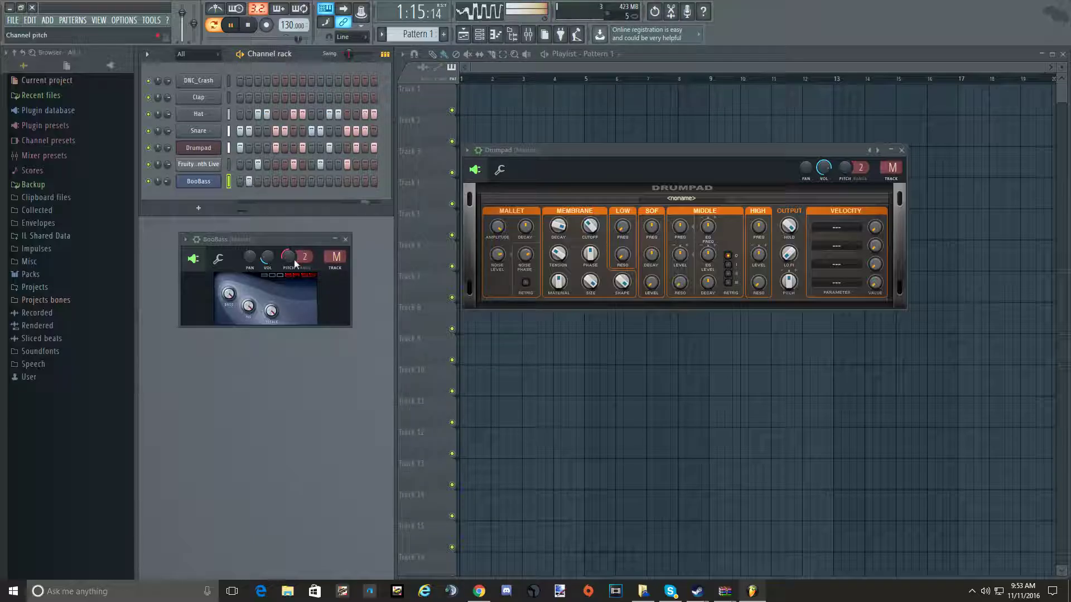
- Readjust the BooBass channel pitch and try out the plugin's mid and bass controls
left_click_drag(292, 257, 293, 277)
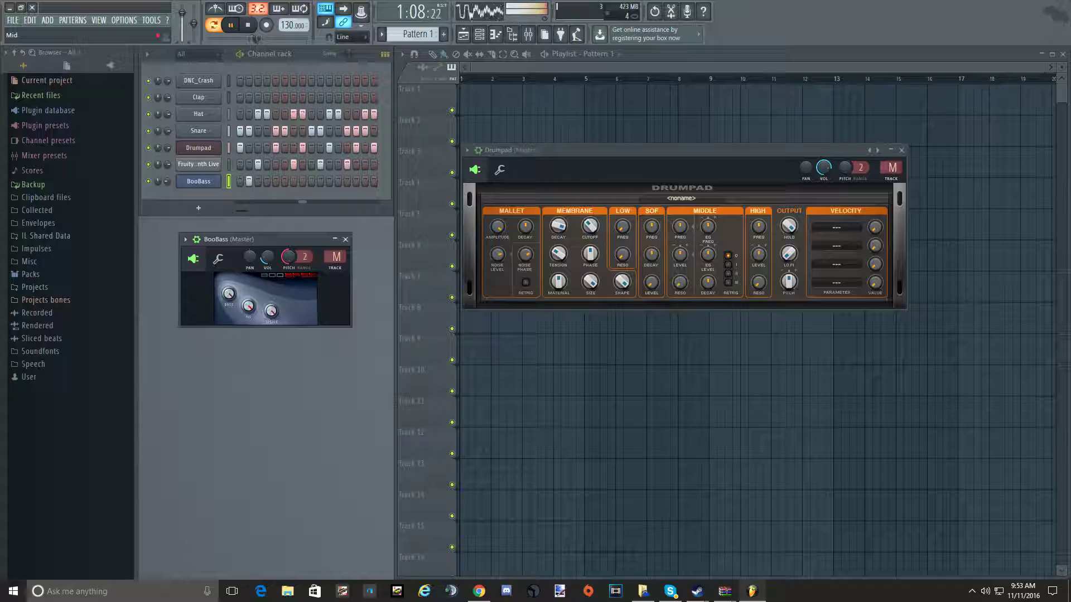
right_click(250, 307)
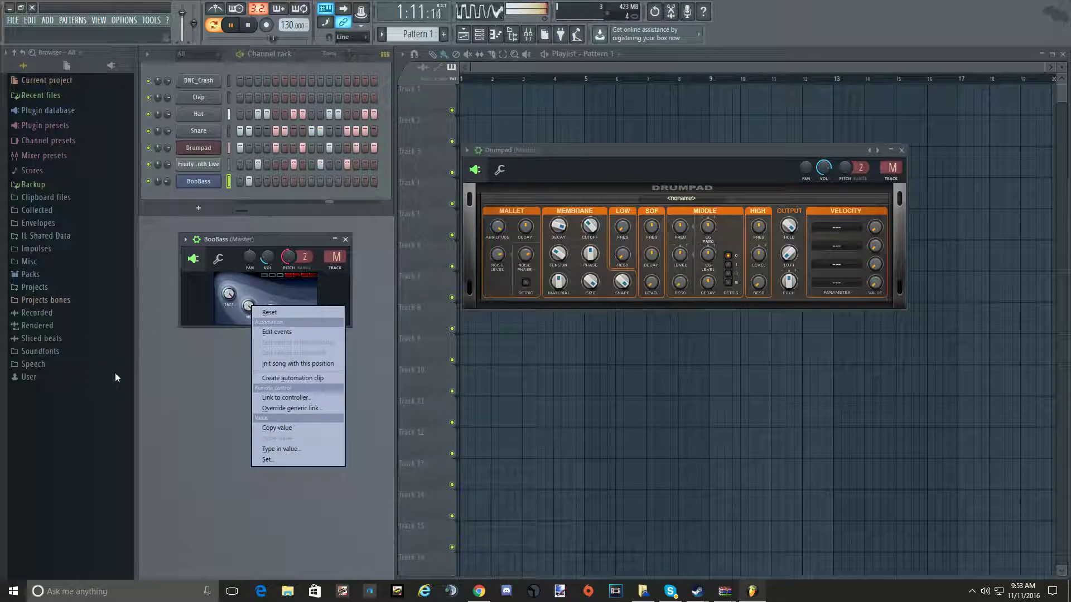
left_click(233, 303)
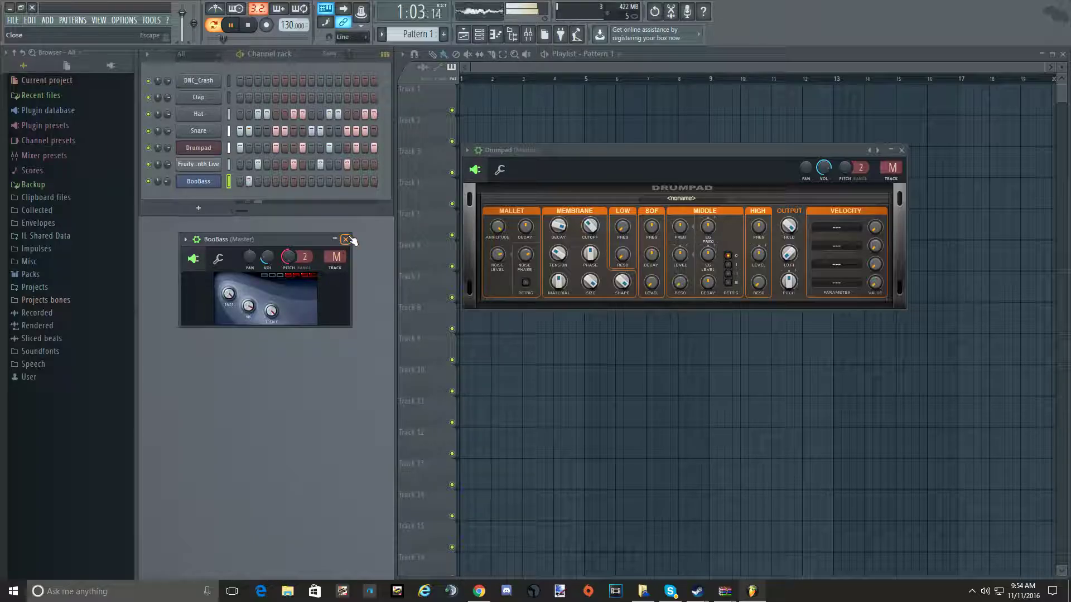
- Add a Toxic Biohazard channel and switch its program to 3SEQ Volume Pedal II ToTc
left_click(199, 209)
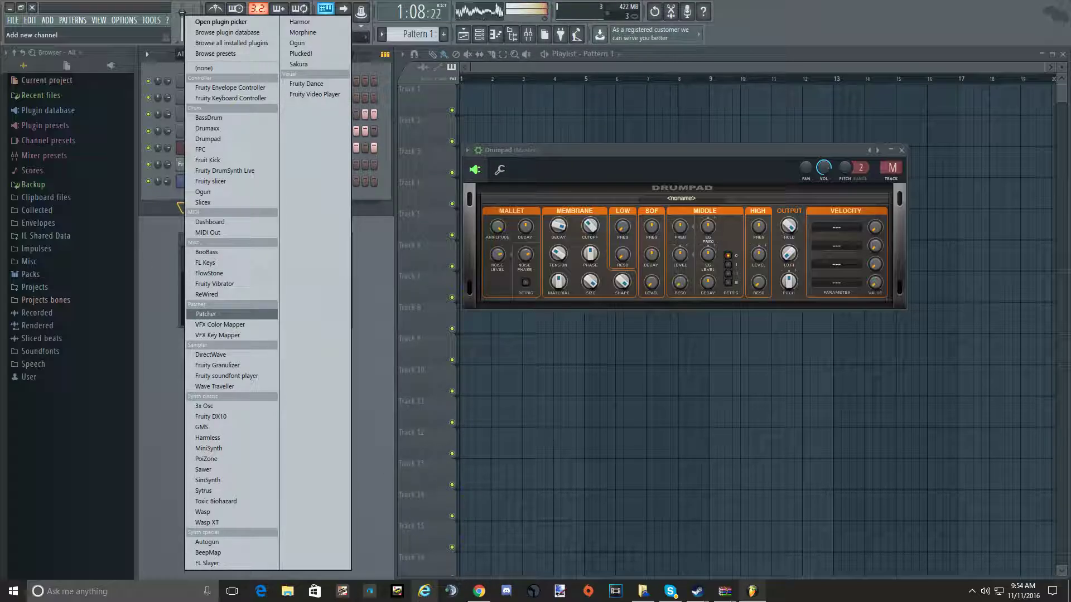
left_click(232, 501)
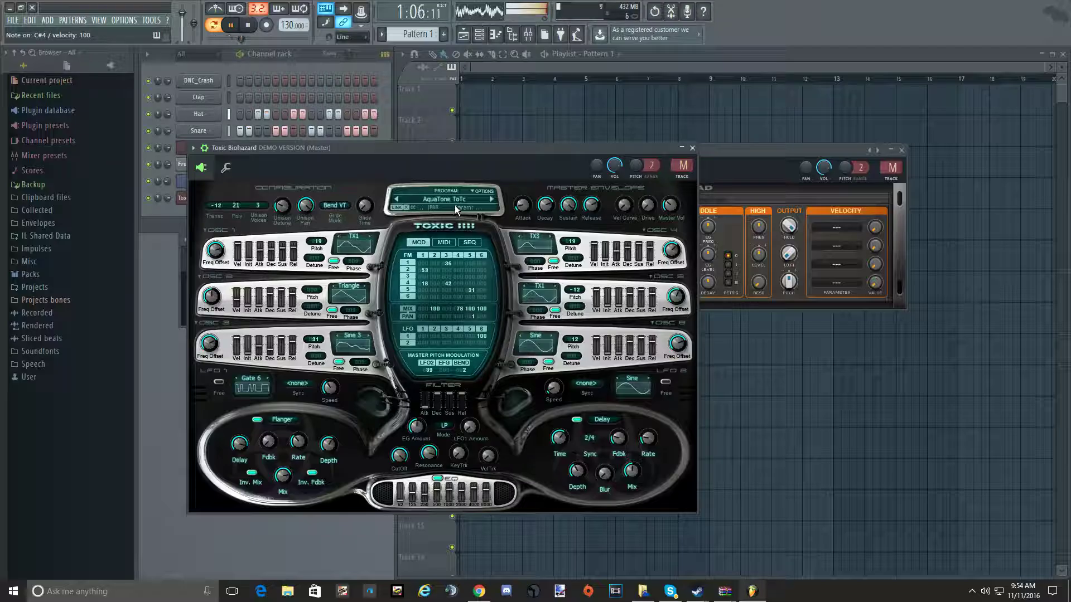
left_click(491, 201)
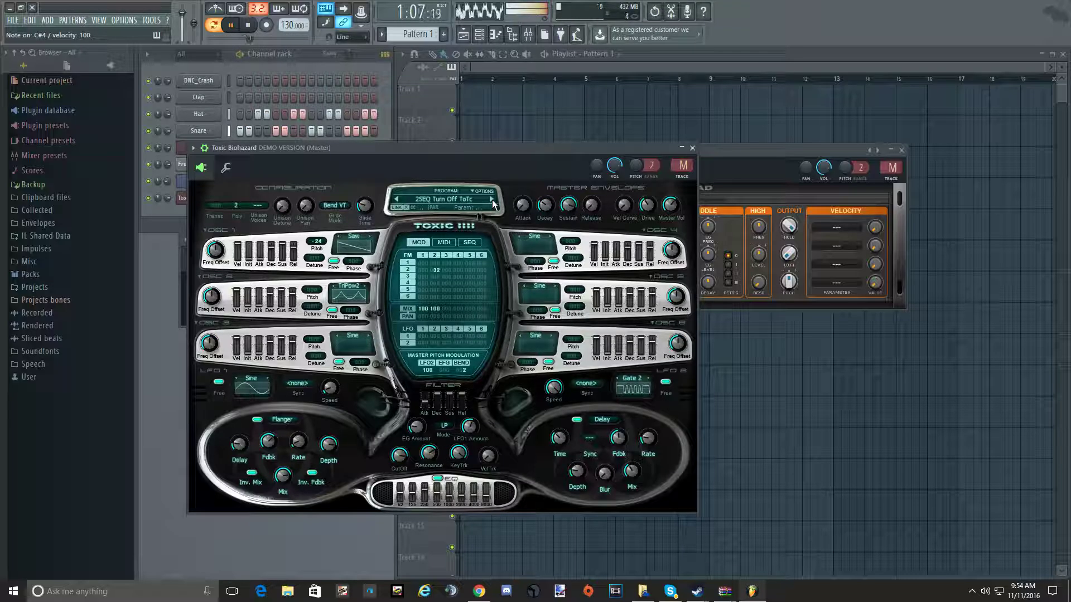
left_click(491, 201)
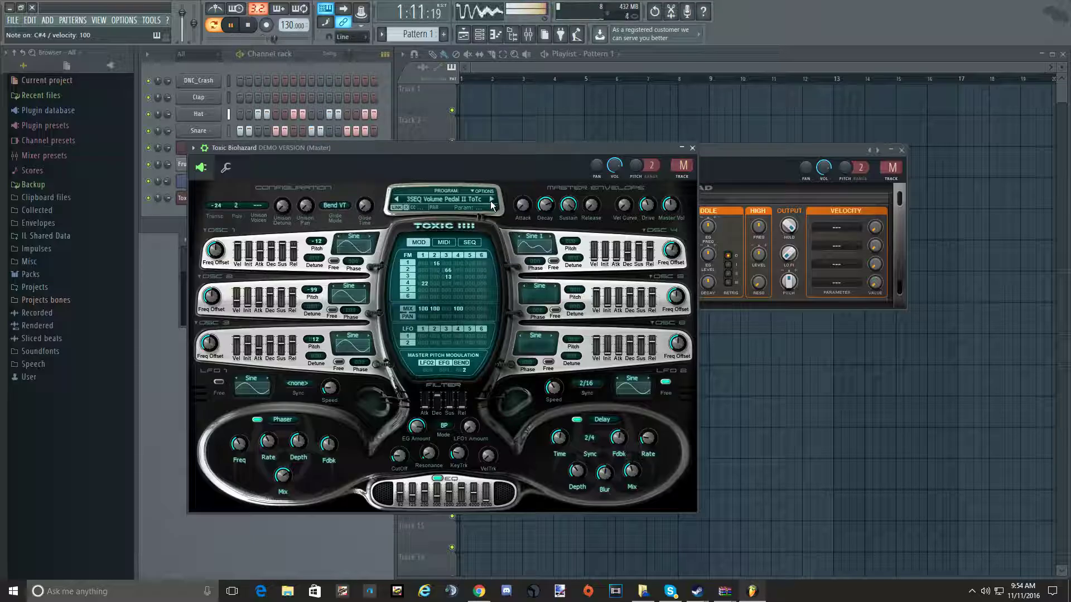
- Try out the oscillator 1 and 4 frequency offsets and the modulation matrix in Toxic Biohazard
left_click(217, 250)
left_click_drag(217, 250, 217, 250)
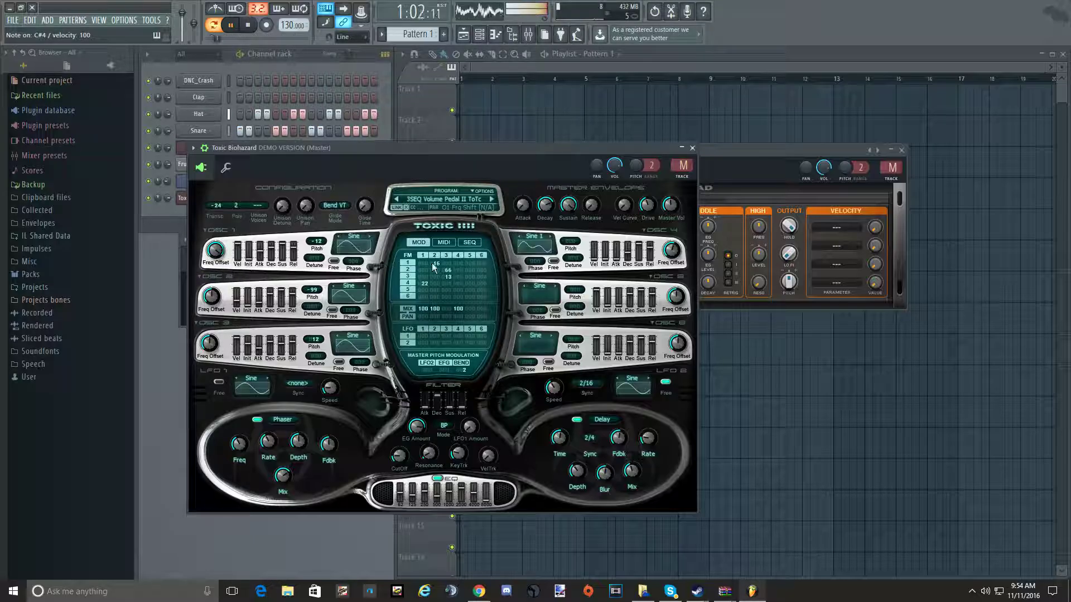
left_click(673, 256)
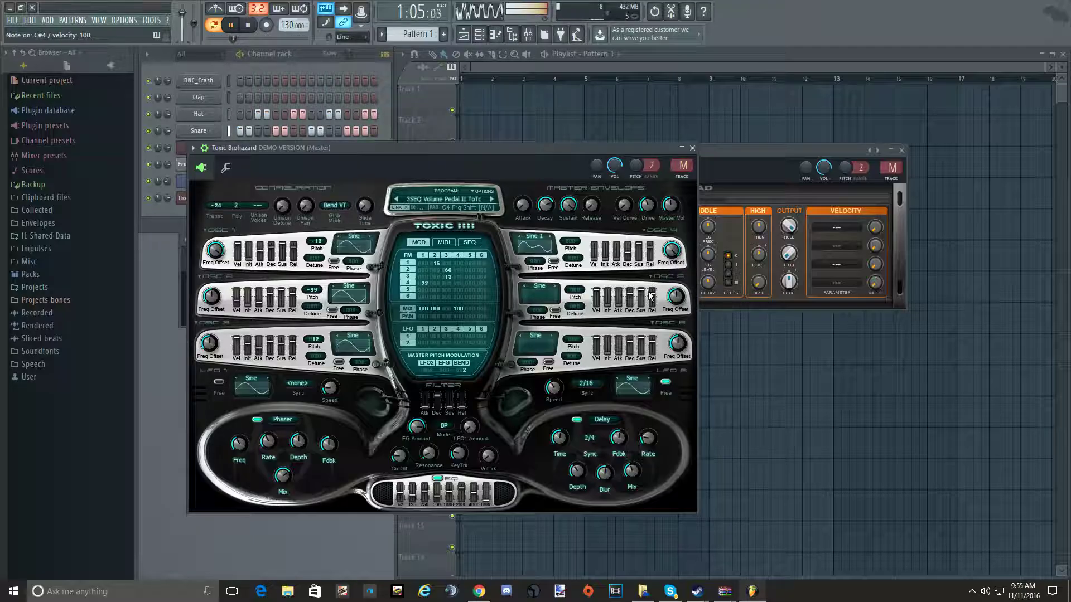
left_click_drag(434, 305, 432, 273)
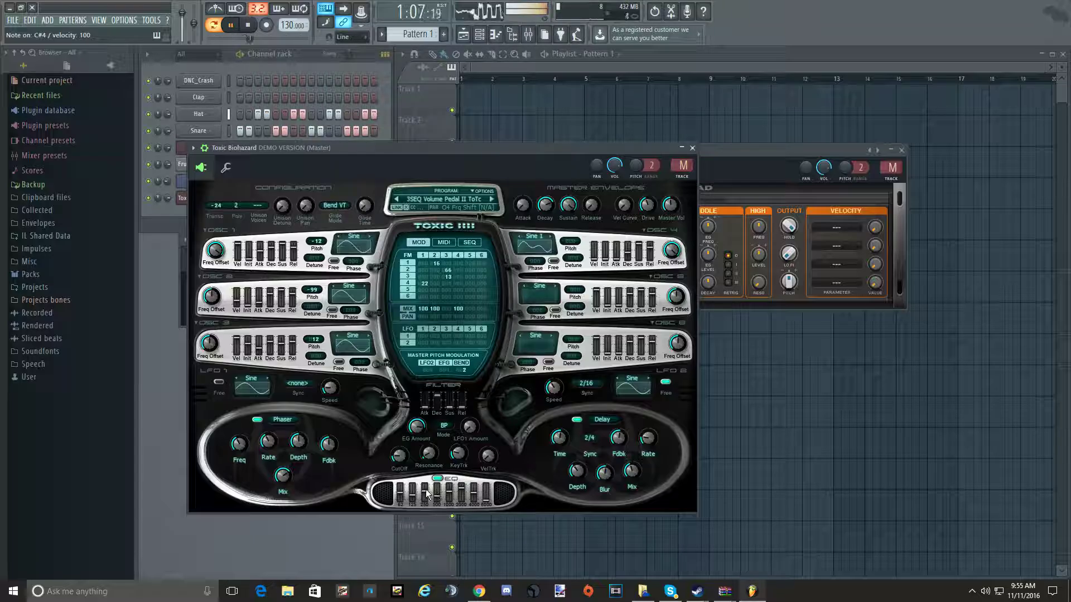
- Move the Toxic Biohazard window clear of the channel rack and try a note on step 4 of its row
left_click_drag(417, 148, 671, 186)
left_click(266, 197)
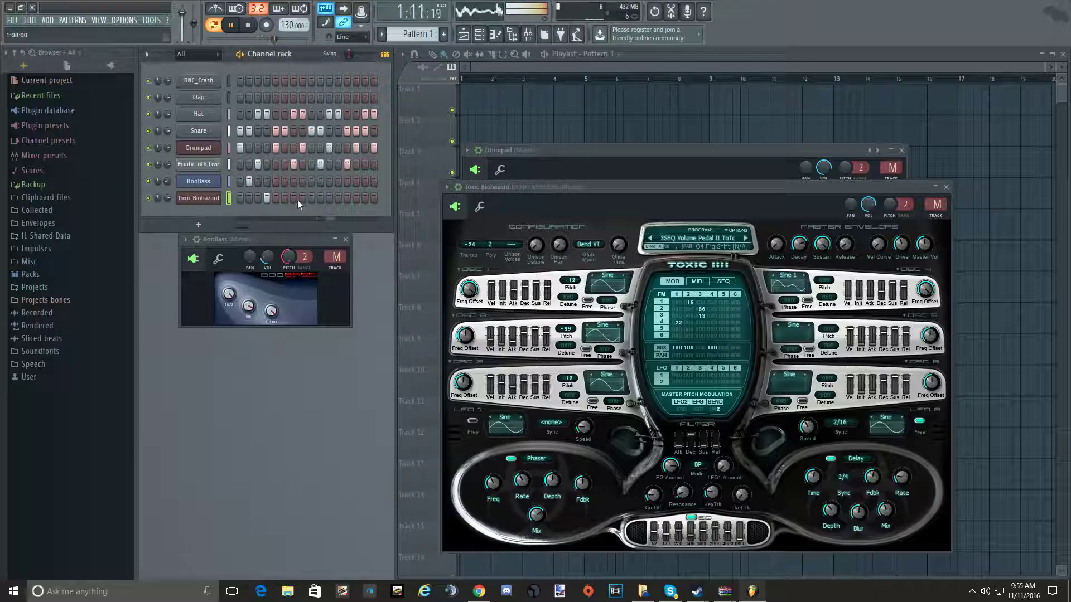
left_click(266, 198)
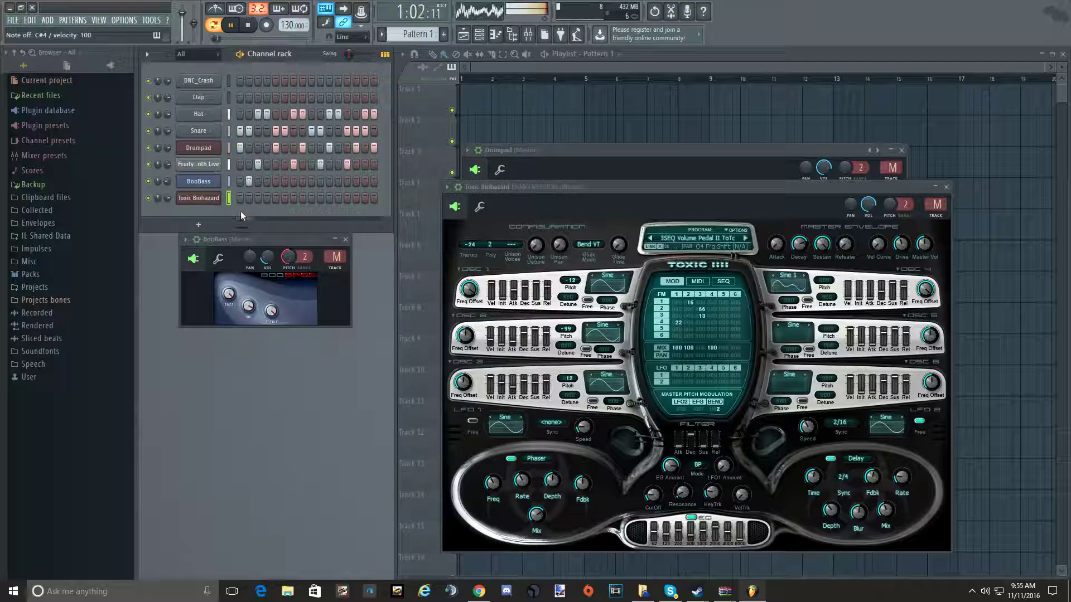
- Close the Toxic Biohazard window and delete its channel from the rack
right_click(228, 198)
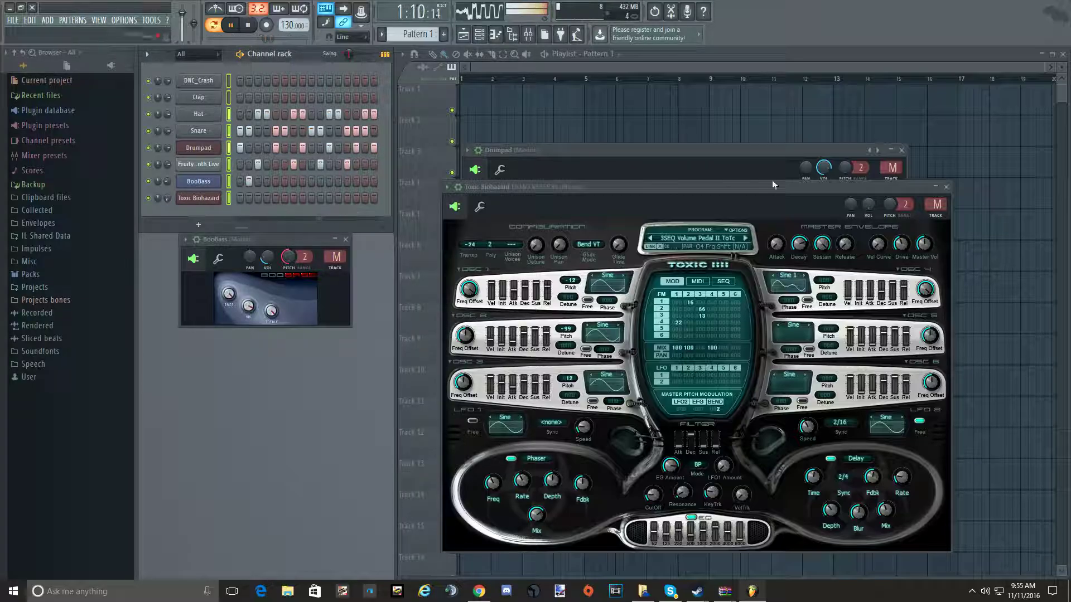
left_click(946, 186)
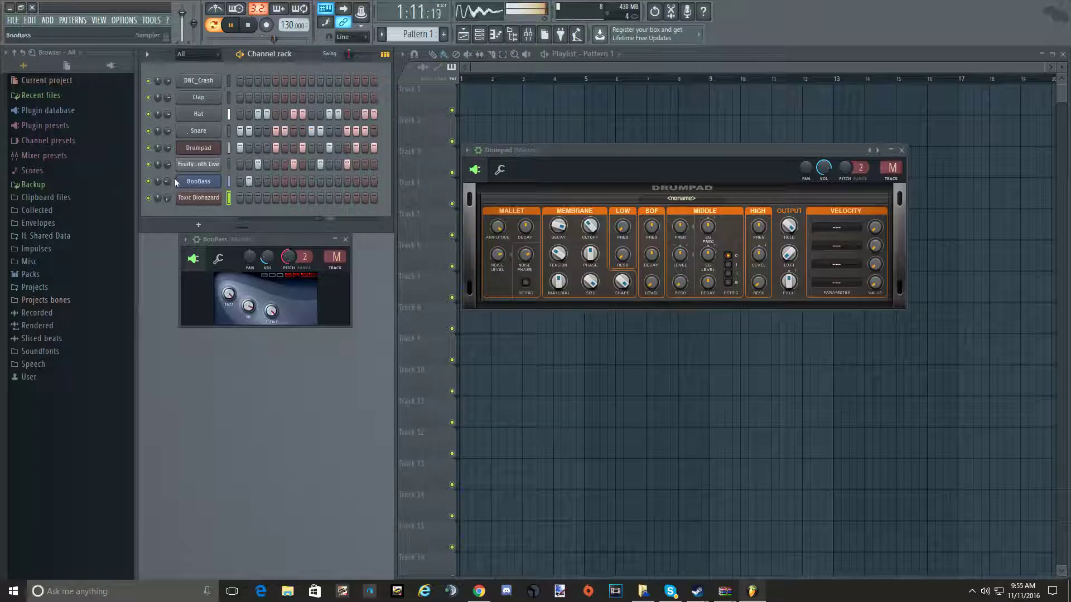
right_click(194, 198)
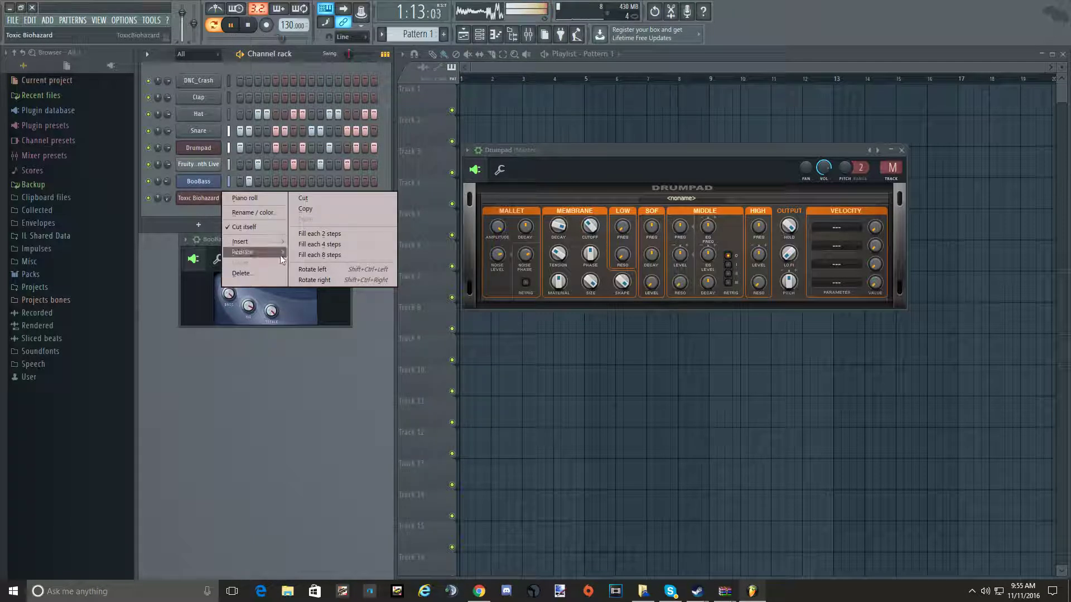
left_click(251, 274)
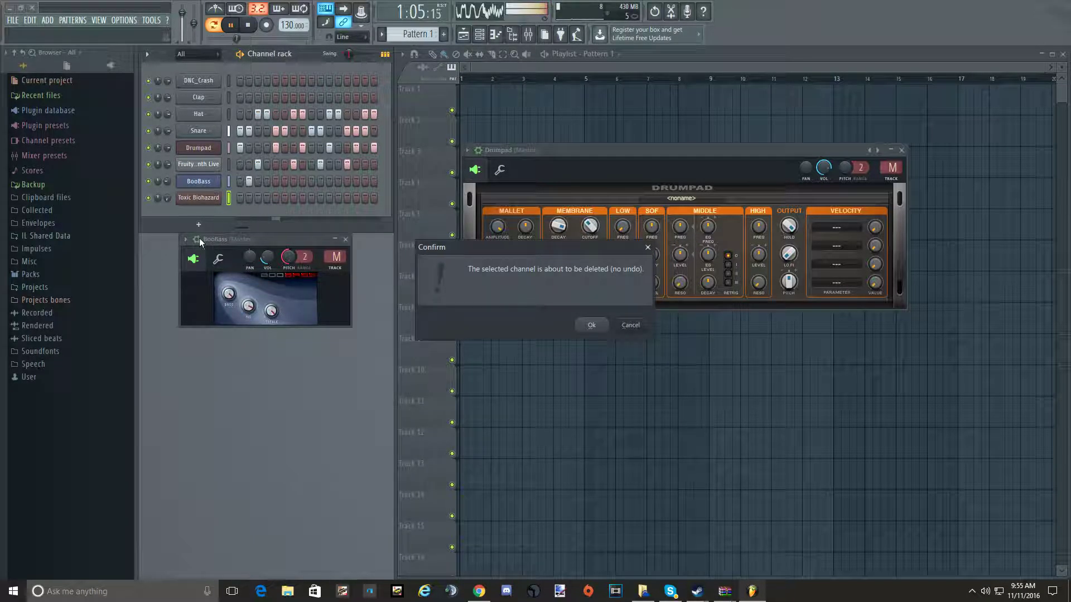
left_click(600, 326)
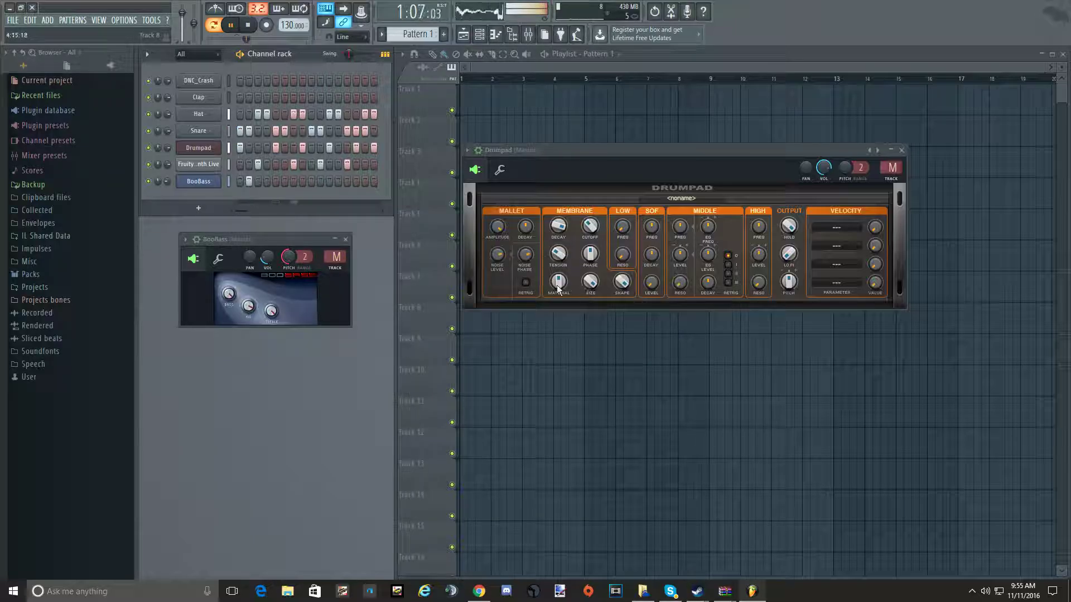
- Add a Wasp channel to the channel rack and reopen its plugin window to check it
left_click(199, 211)
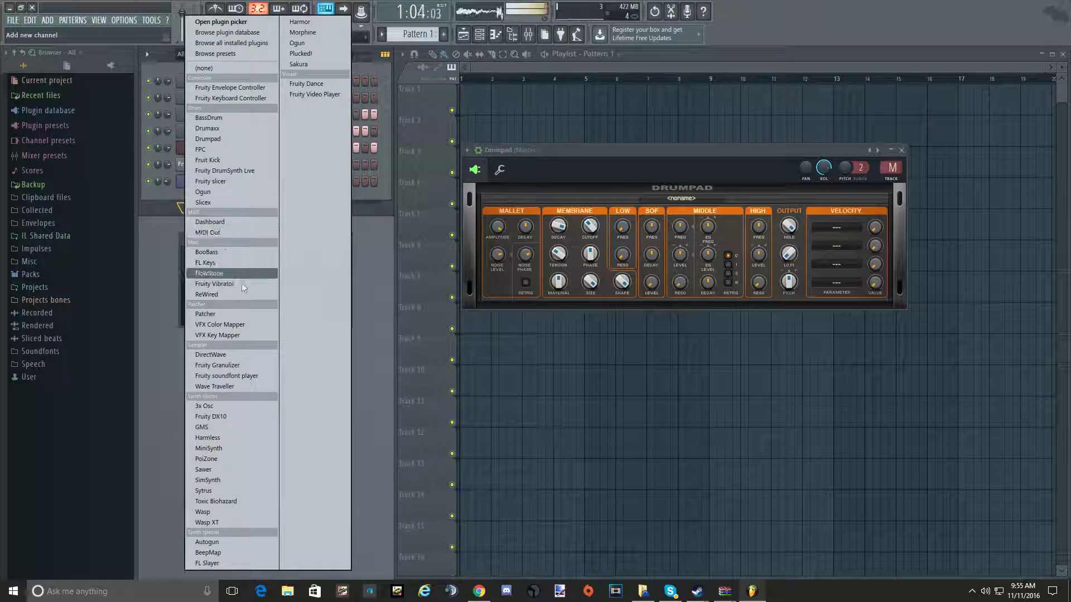
left_click(203, 512)
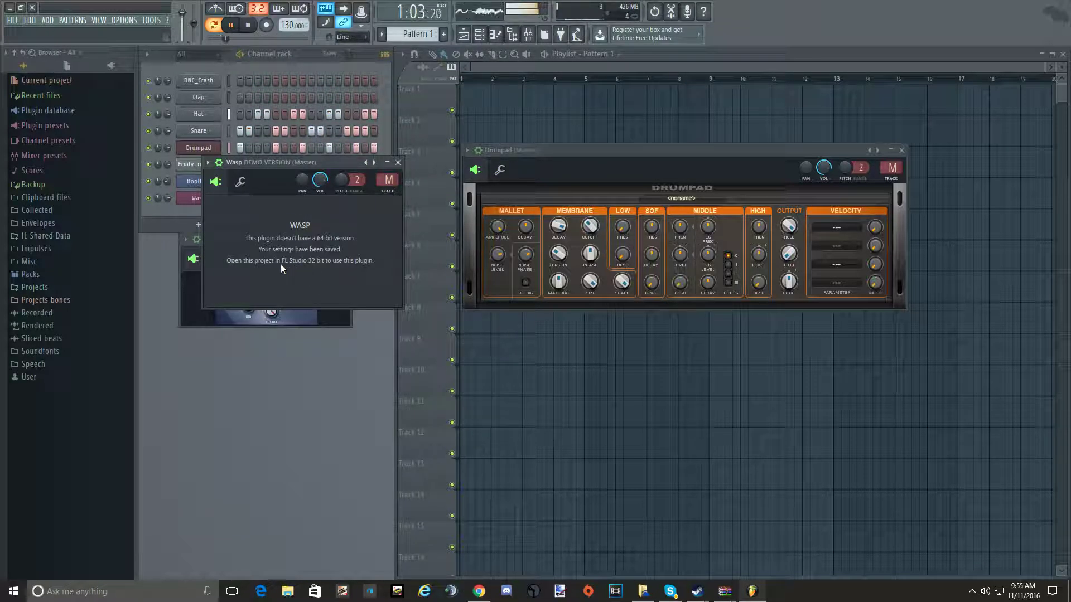
left_click(397, 162)
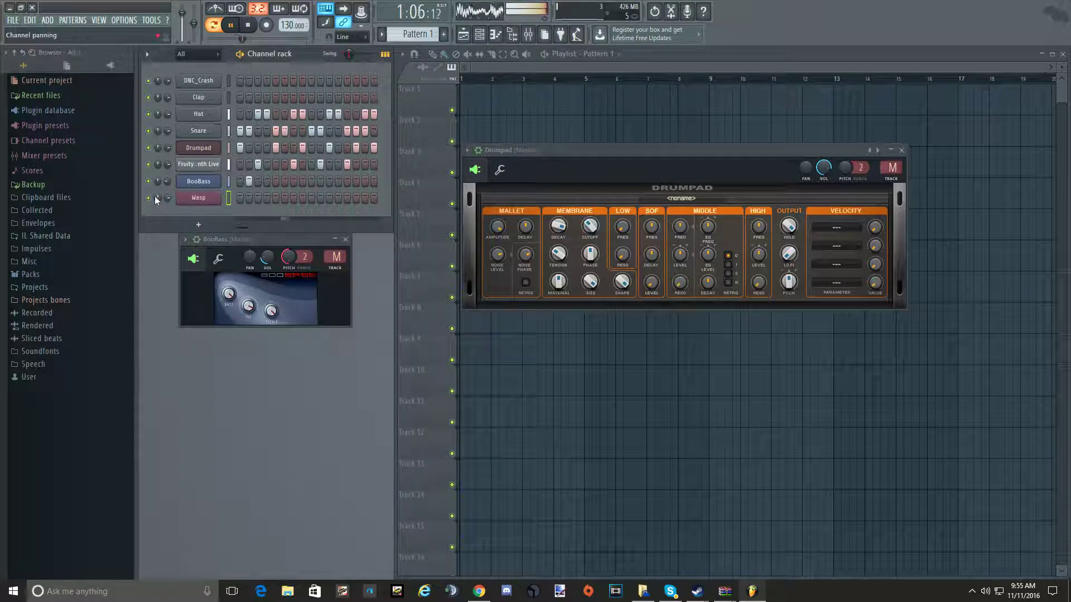
left_click(199, 197)
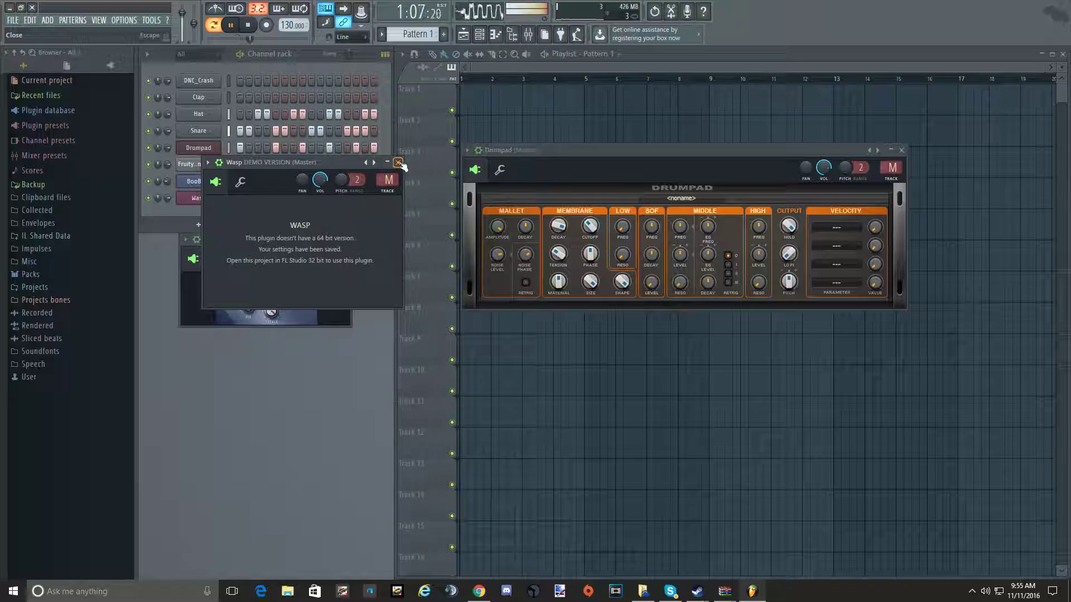
- Close the Wasp window and delete the Wasp channel from the rack
left_click(398, 163)
right_click(196, 198)
left_click(251, 270)
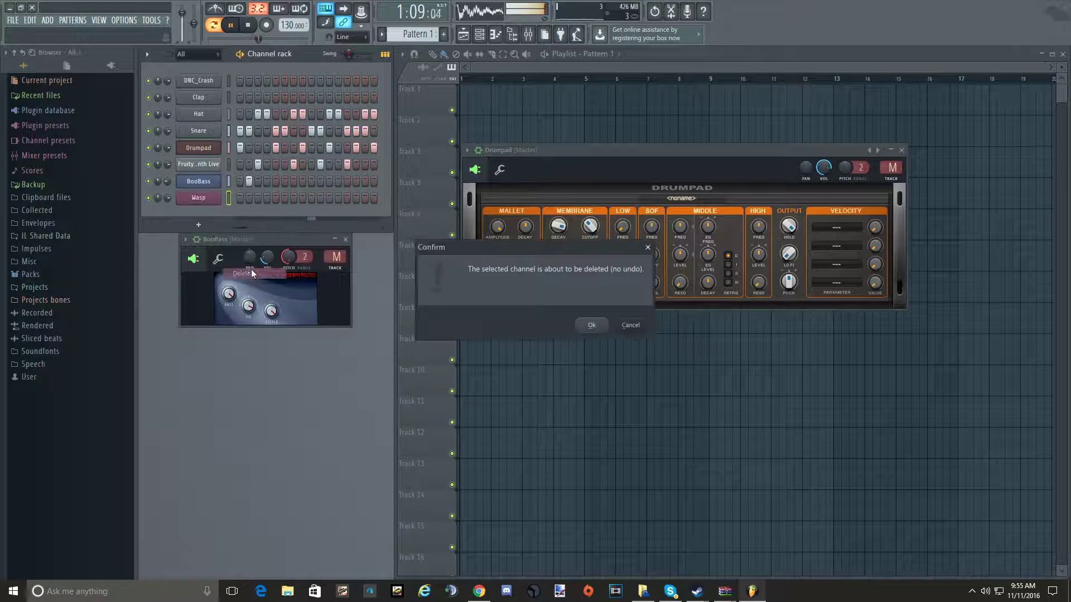
left_click(593, 326)
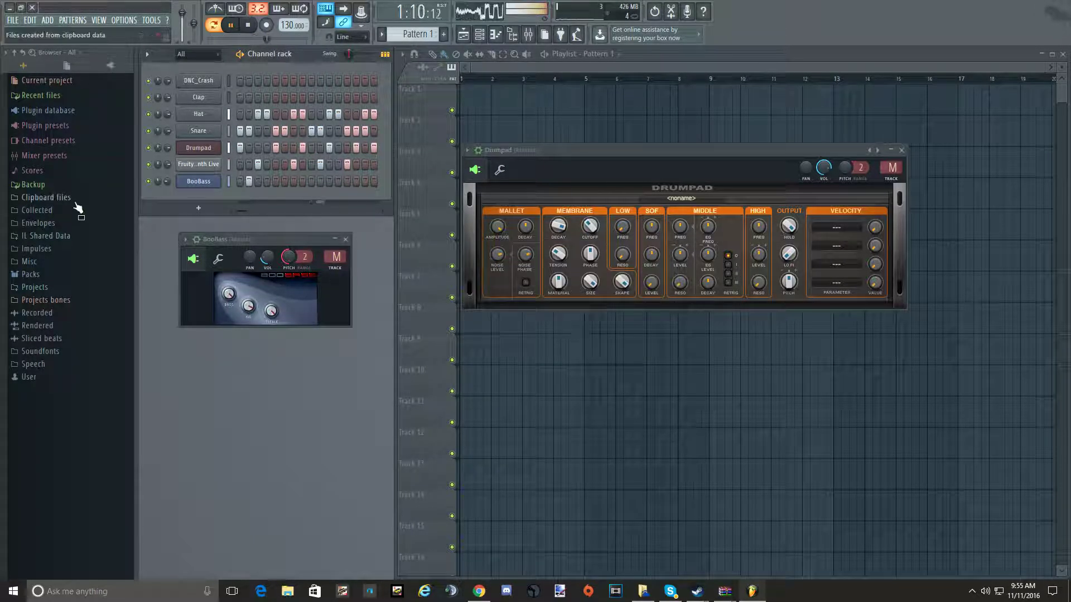
- Add a MiniSynth channel and move its plugin window away from the channel rack
left_click(198, 208)
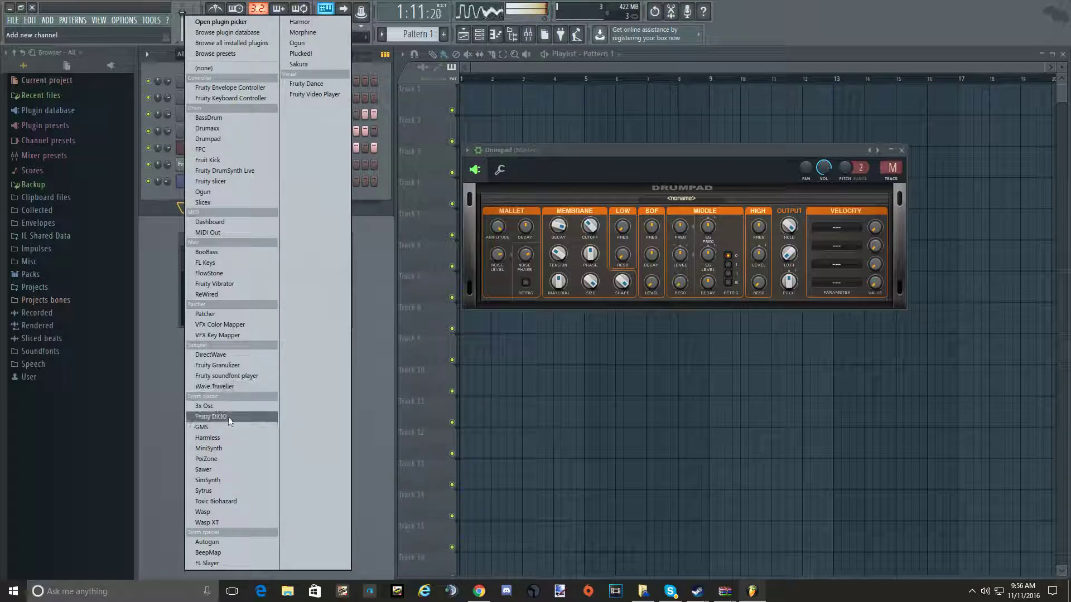
left_click(243, 450)
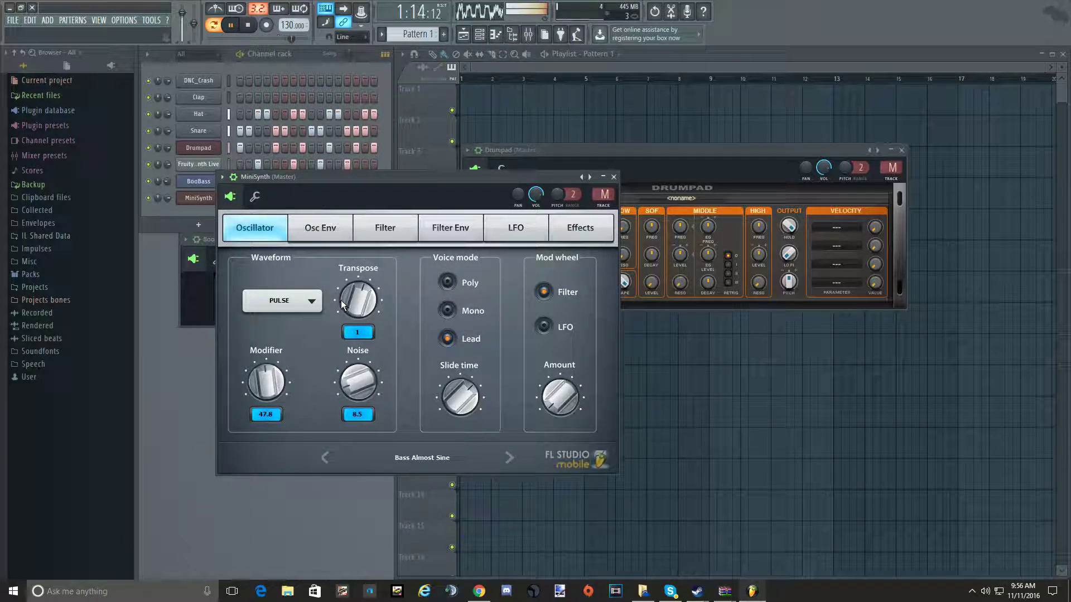
left_click_drag(370, 175, 458, 219)
- Set the mix, filter and feedback of MiniSynth's delay effect all to 100
left_click(637, 256)
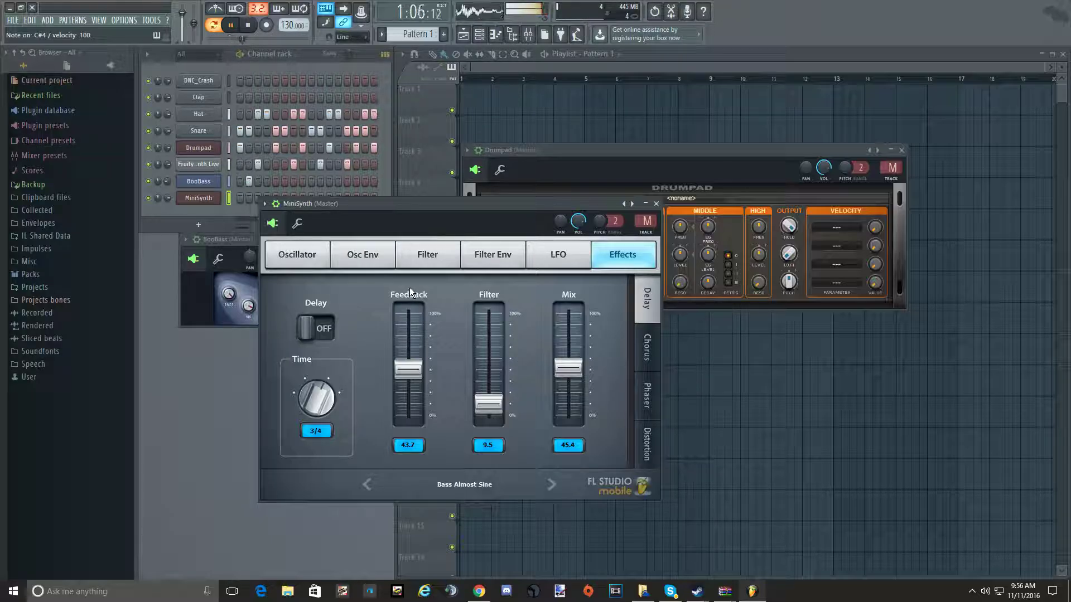
left_click_drag(574, 365, 570, 312)
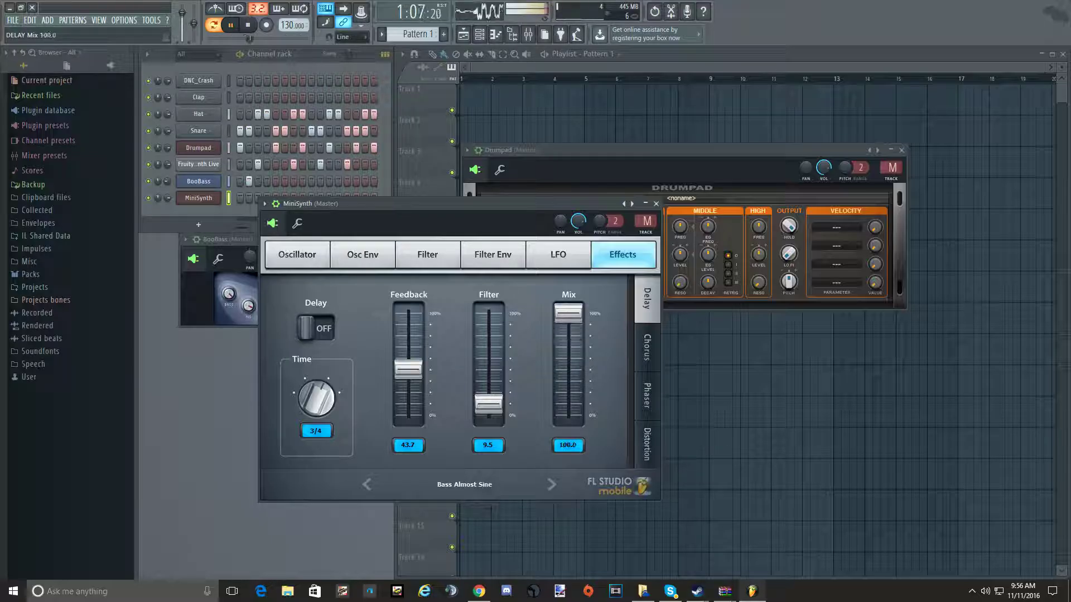
left_click_drag(486, 410, 488, 314)
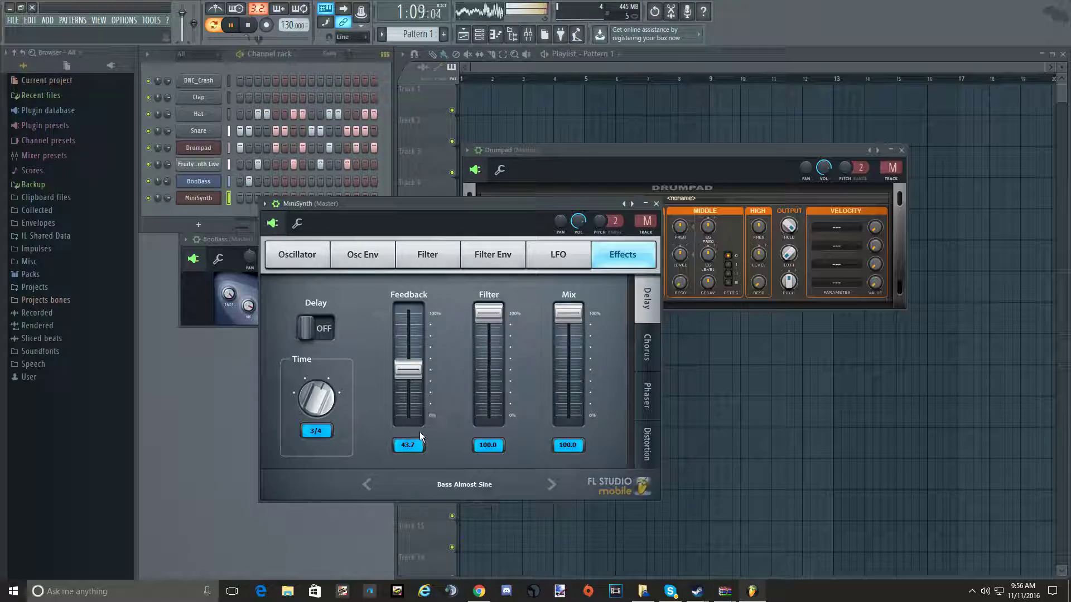
left_click_drag(408, 369, 408, 312)
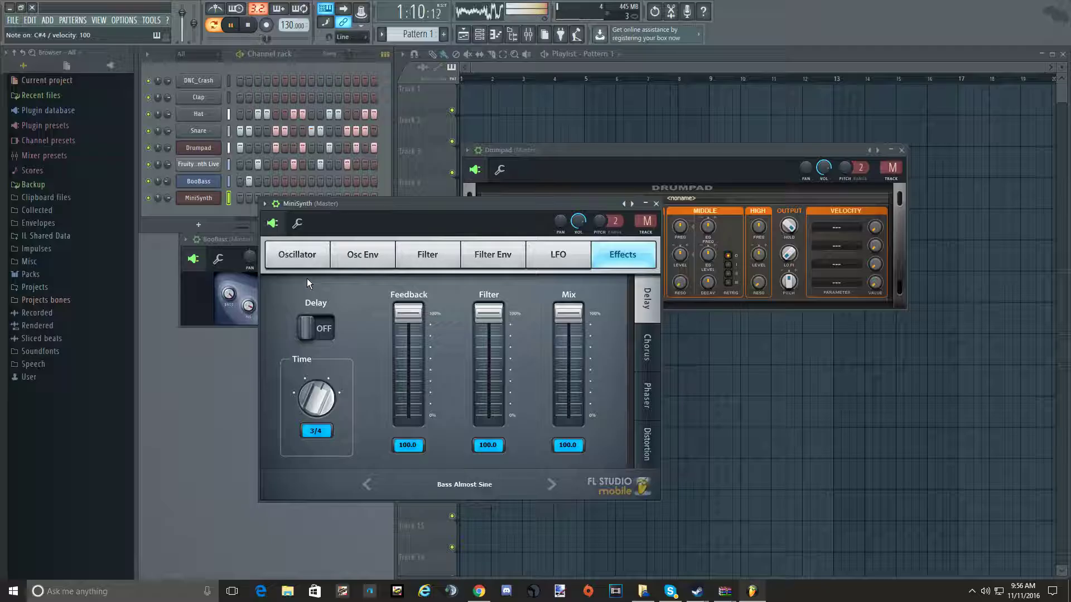
- Change MiniSynth's oscillator waveform to SAW + SQUARE and set its noise to 10.2
left_click(306, 264)
left_click(352, 330)
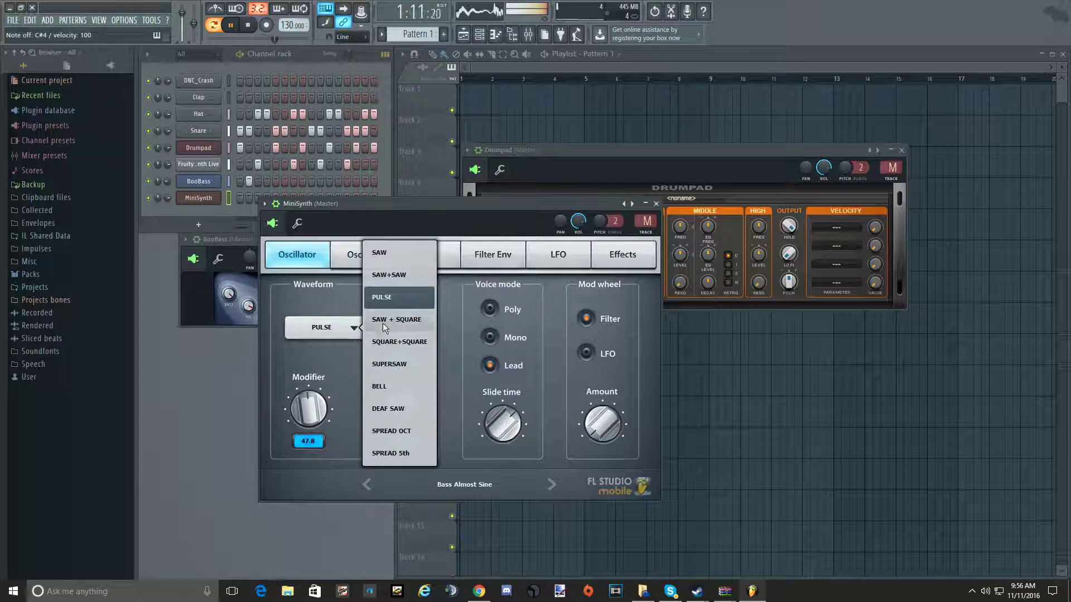
left_click(383, 323)
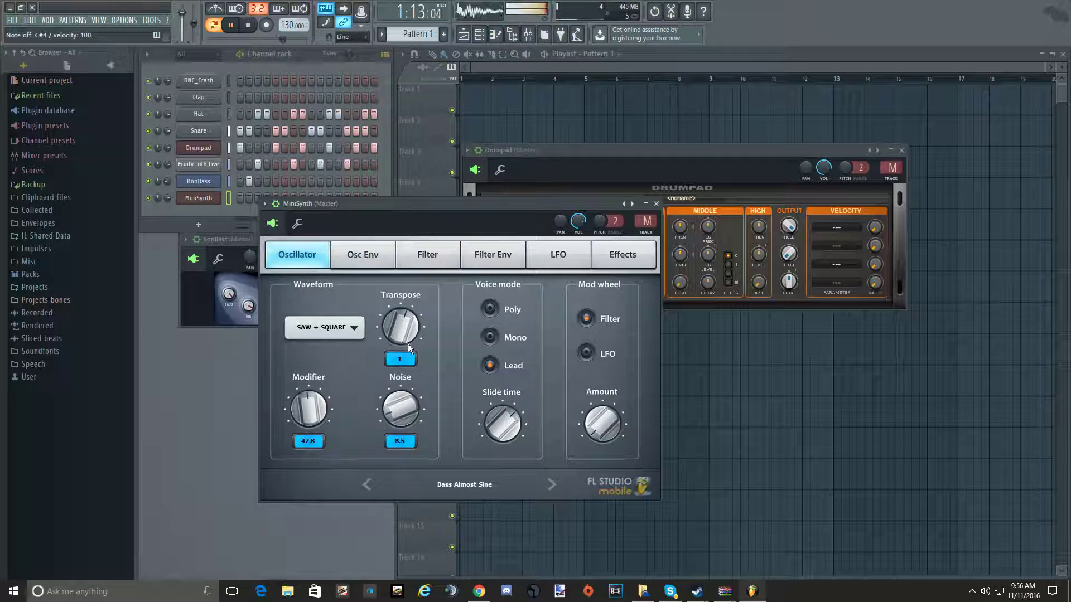
left_click_drag(400, 407, 401, 393)
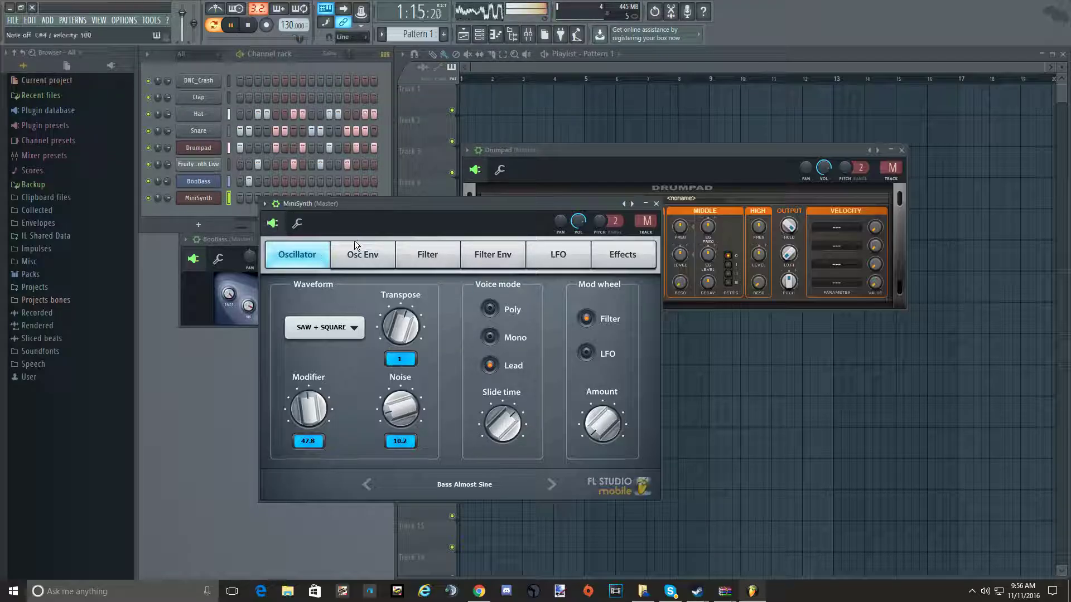
- Set the attack of MiniSynth's oscillator envelope to 100 and close the plugin window
left_click(363, 254)
left_click_drag(336, 414, 336, 312)
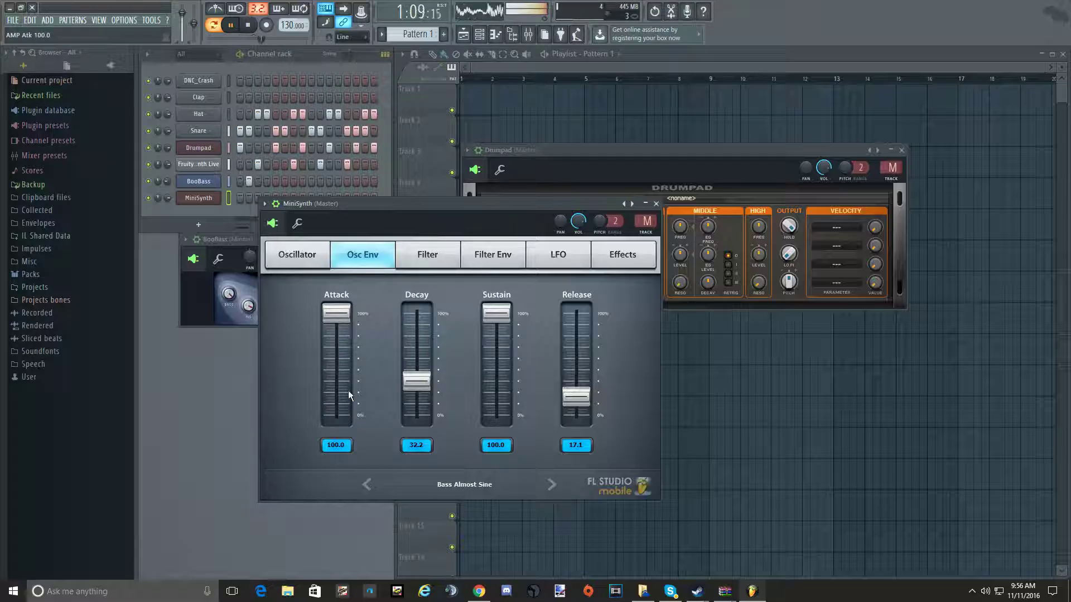
left_click(656, 203)
- Turn on steps 4, 9 and 12 in the MiniSynth row and steps 7 and 15 in the BooBass row
left_click(267, 198)
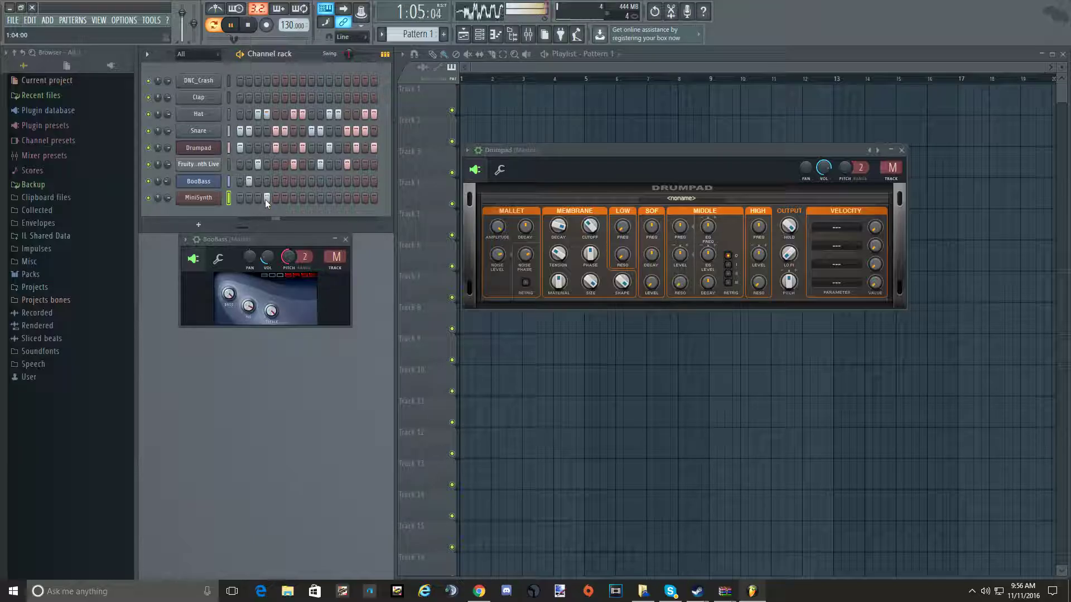
left_click(310, 198)
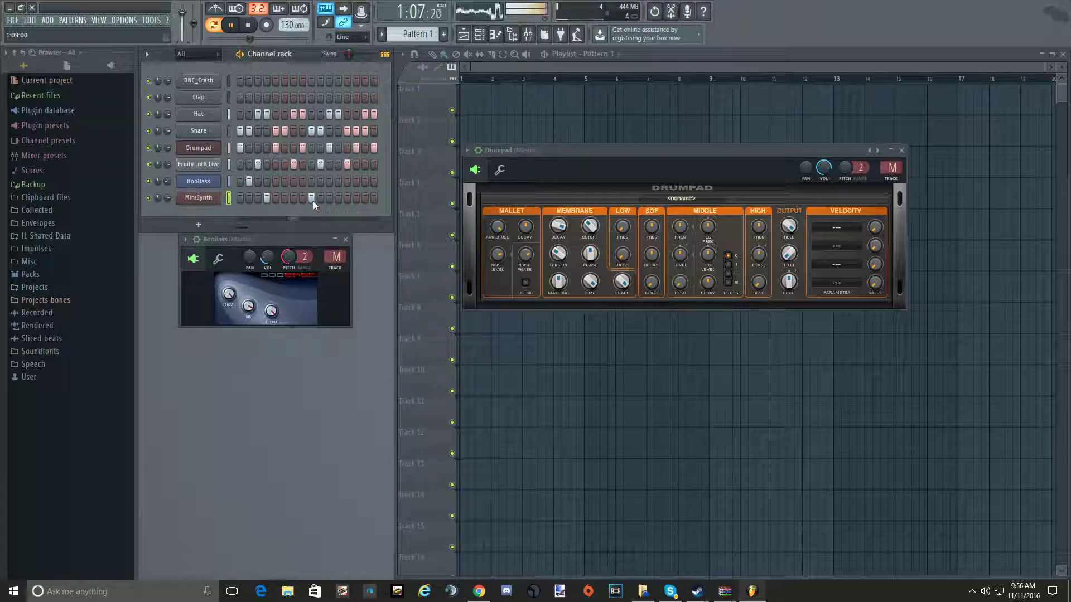
left_click(338, 198)
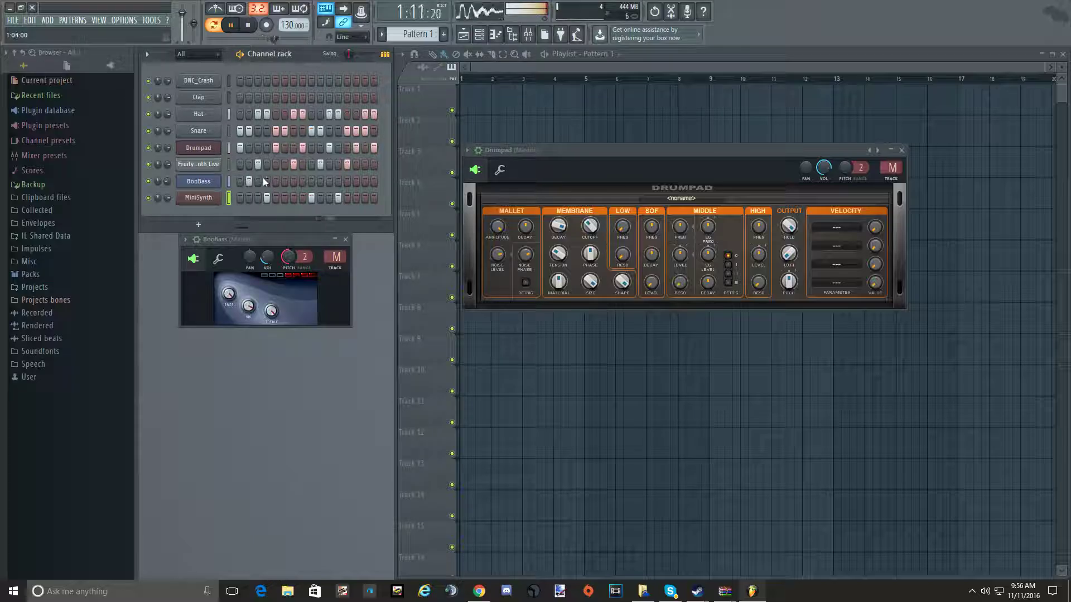
left_click(293, 181)
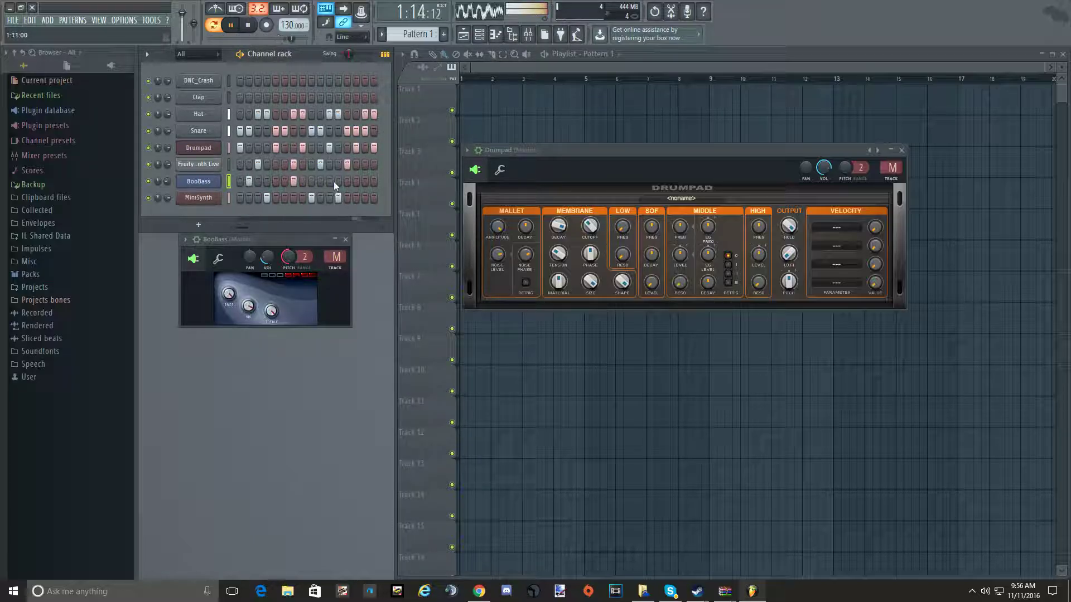
left_click(365, 181)
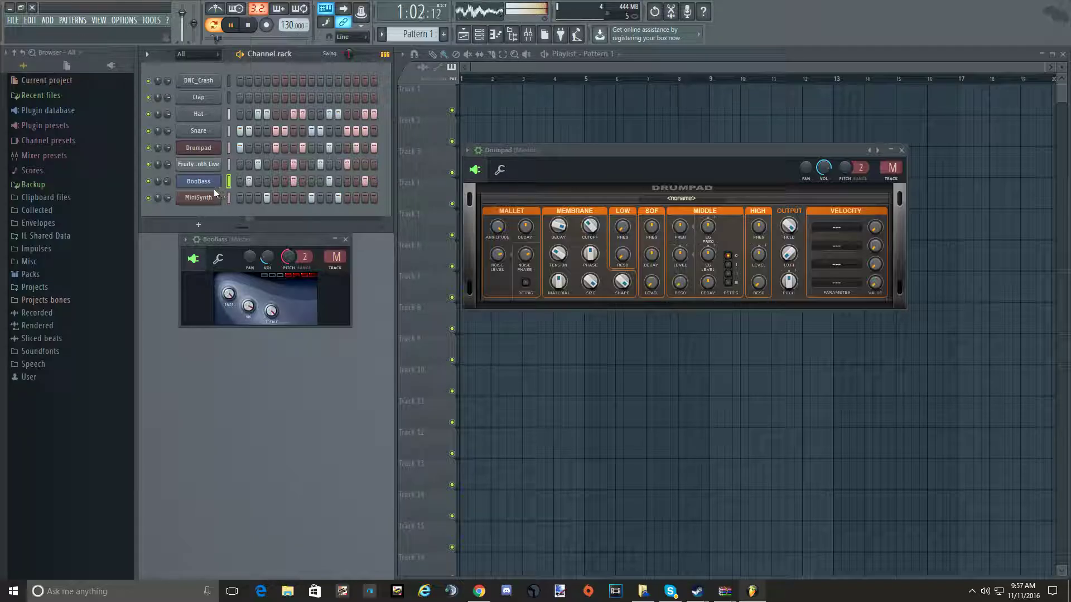
left_click(198, 225)
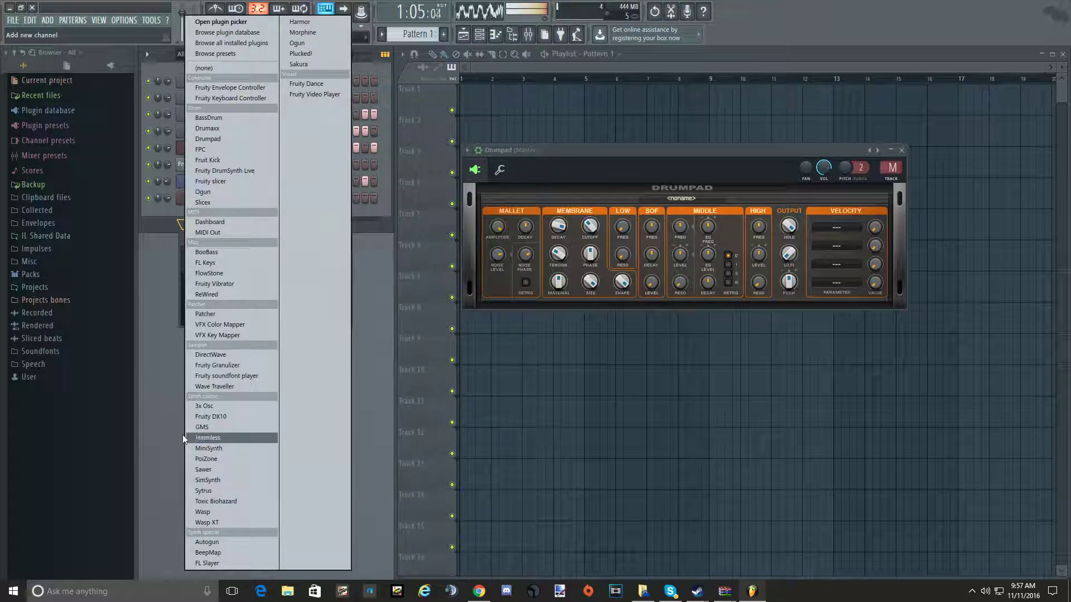
left_click(142, 387)
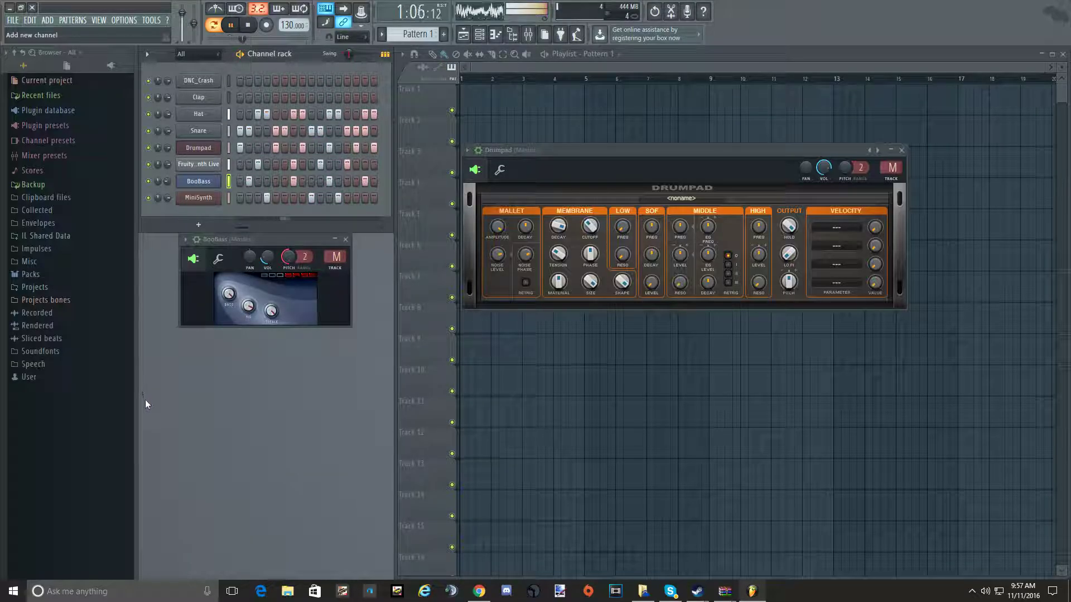